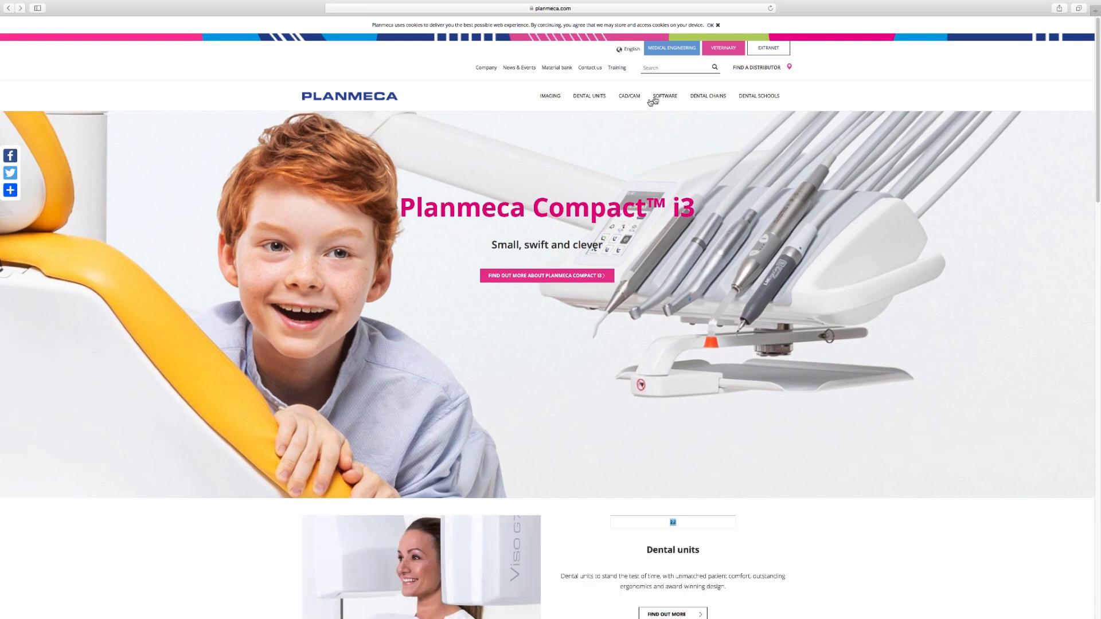
# Open the Planmeca website's page for the free image viewer among the software supporting applications.
pyautogui.moveTo(656, 102)
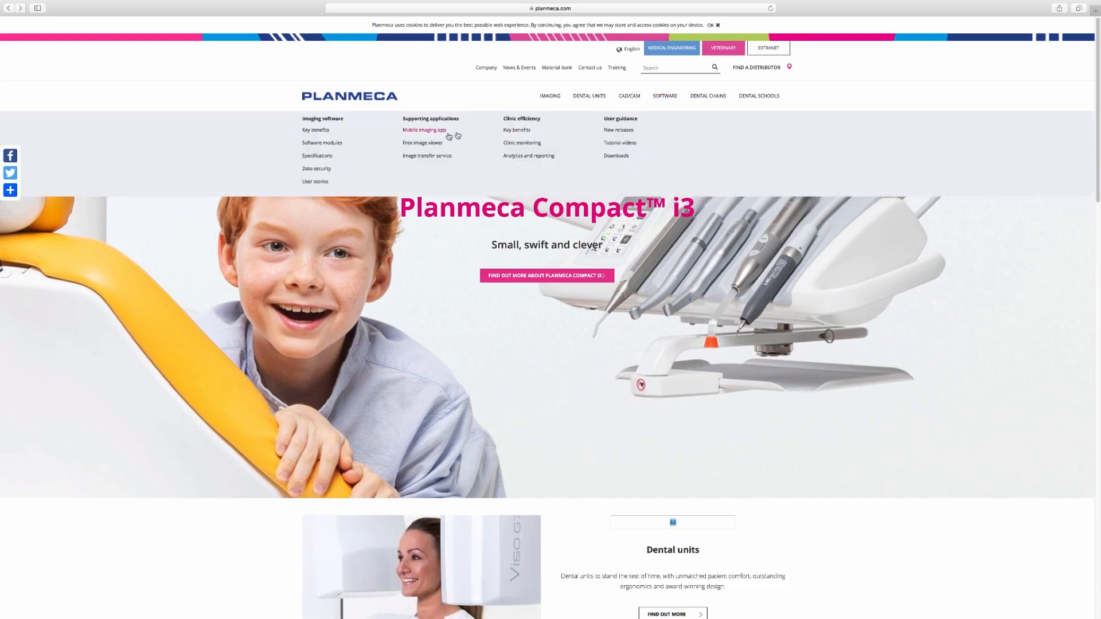
pyautogui.click(431, 147)
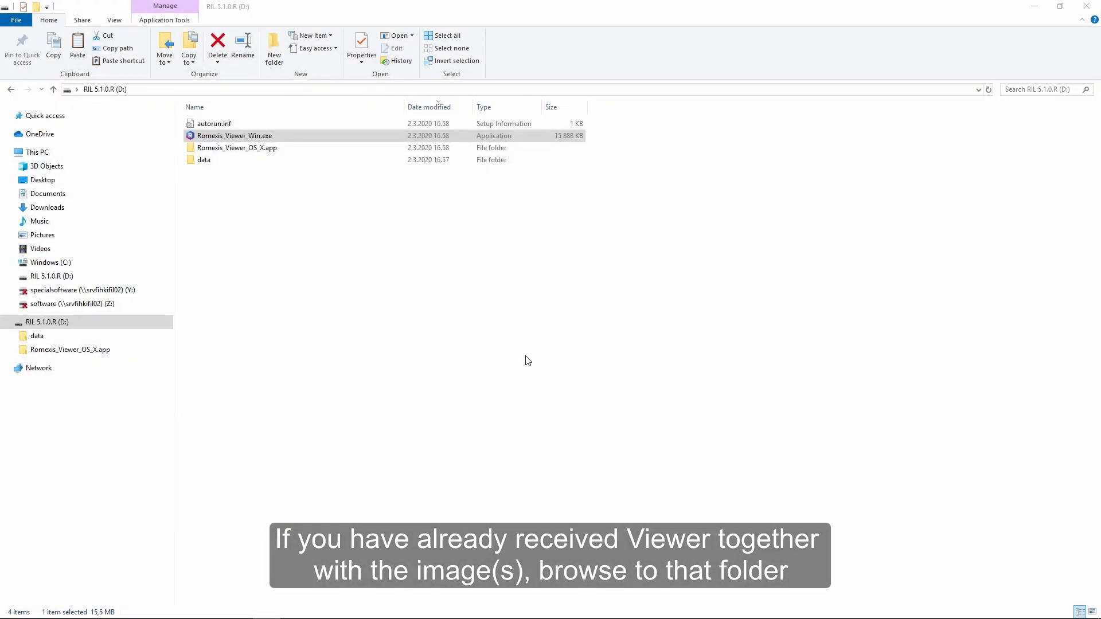
# Launch Romexis_Viewer_Win.exe from the RIL 5.1.0.R (D:) drive, check the available languages, and start the viewer with the selected patient's 3D CBCT image.
pyautogui.click(224, 140)
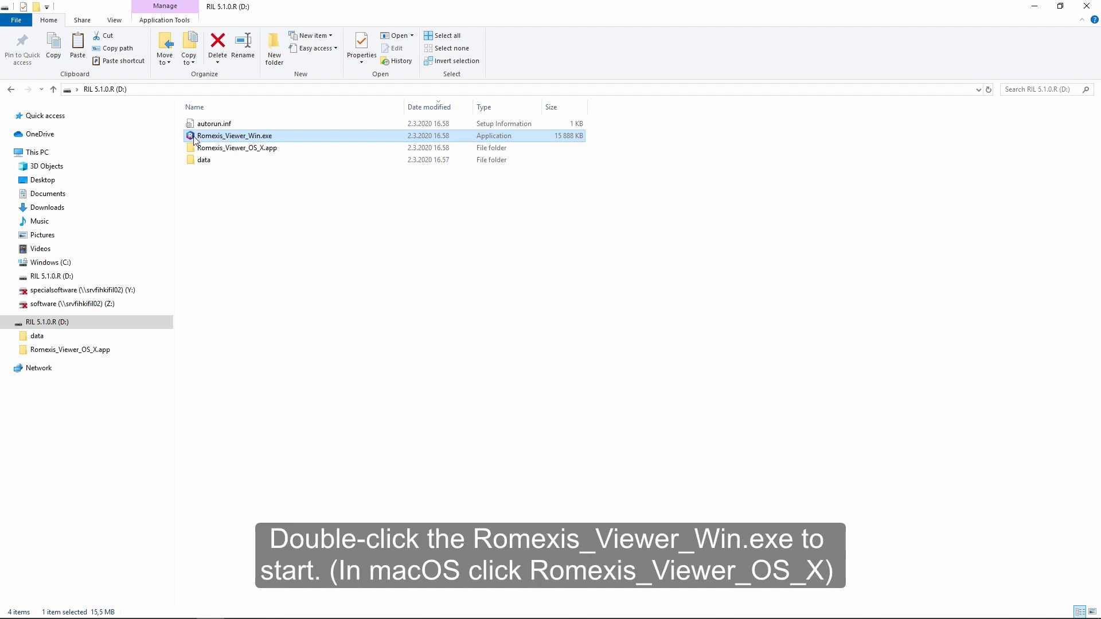
pyautogui.doubleClick(197, 139)
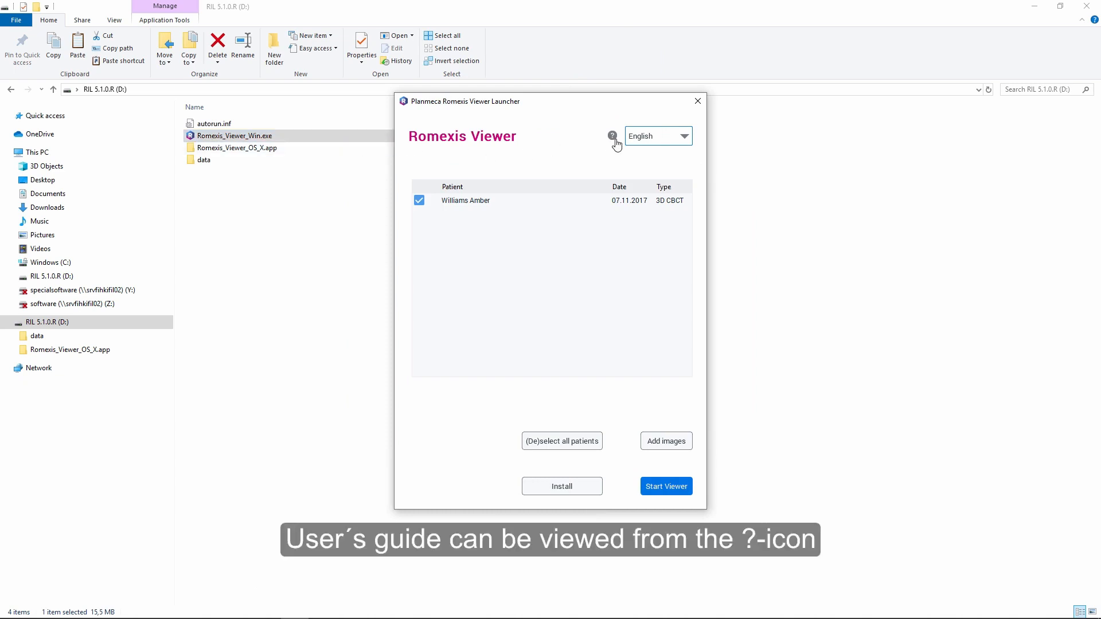
pyautogui.click(685, 140)
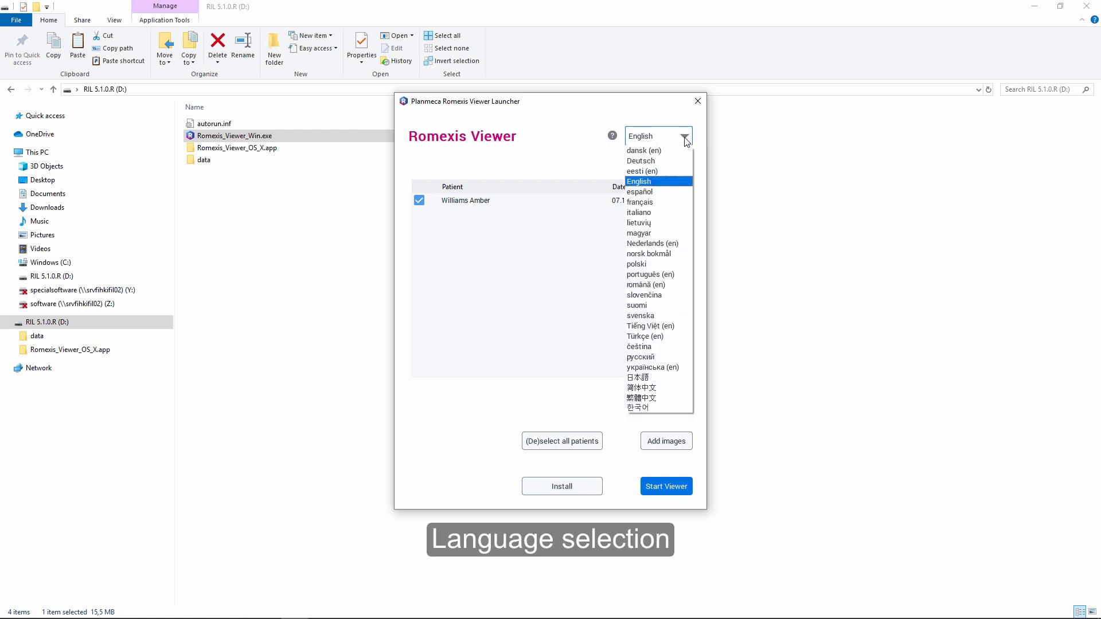
pyautogui.click(685, 140)
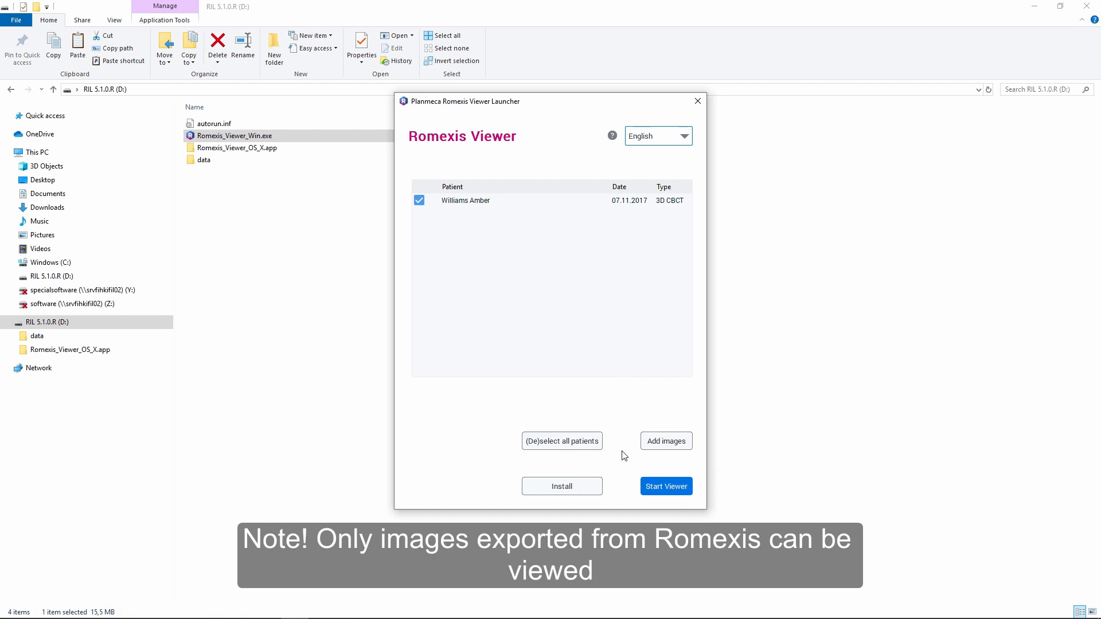
pyautogui.click(664, 488)
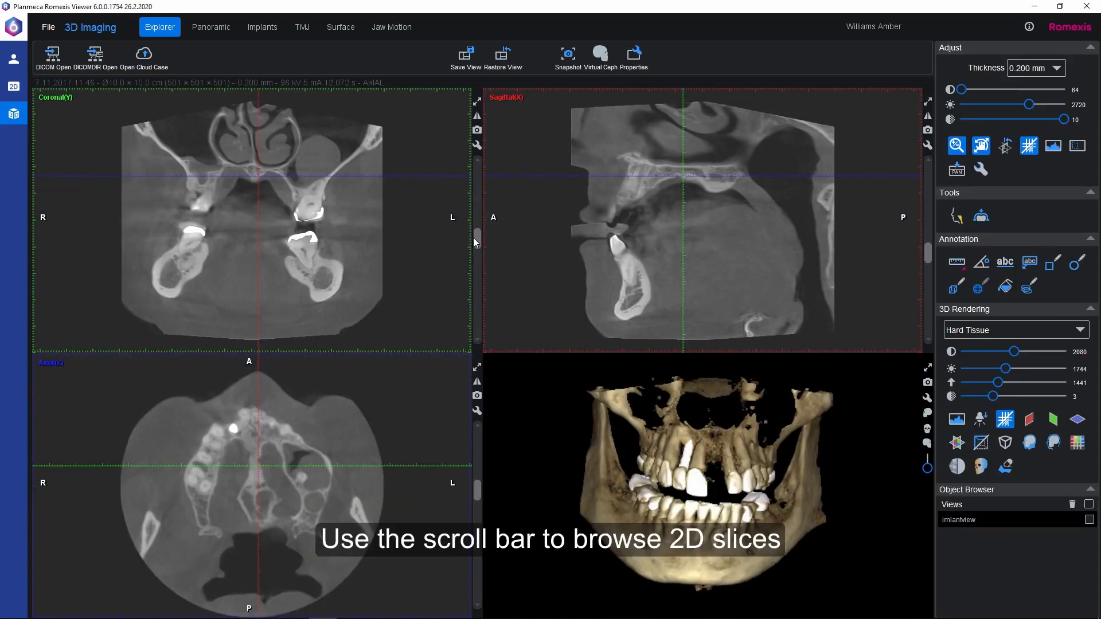
# Browse to another coronal slice and zoom in on it.
pyautogui.moveTo(475, 239)
pyautogui.mouseDown()
pyautogui.moveTo(478, 266)
pyautogui.moveTo(474, 197)
pyautogui.moveTo(473, 247)
pyautogui.mouseUp()
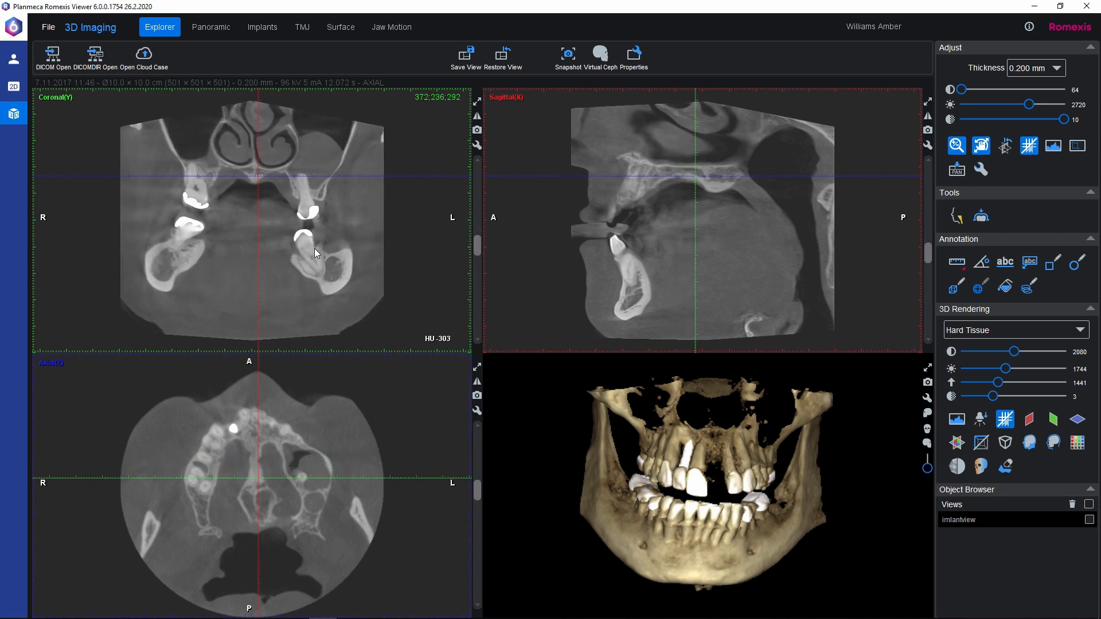
pyautogui.scroll(2, 318, 253)
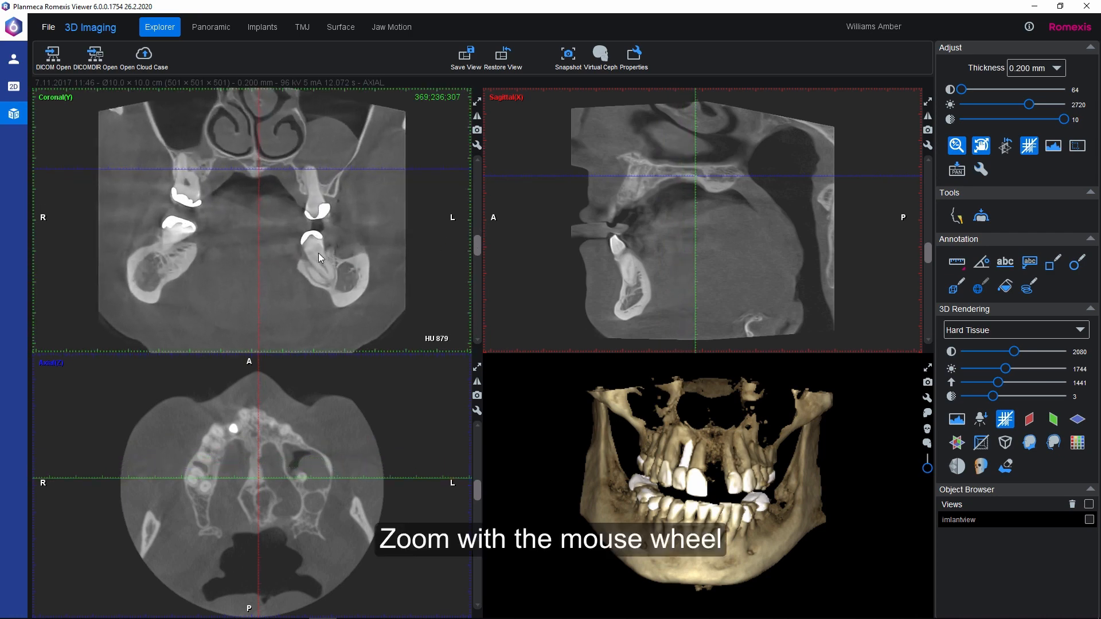
# Enlarge the coronal and sagittal views in turn, show the coronal view alone, and restore the four-view layout.
pyautogui.click(476, 102)
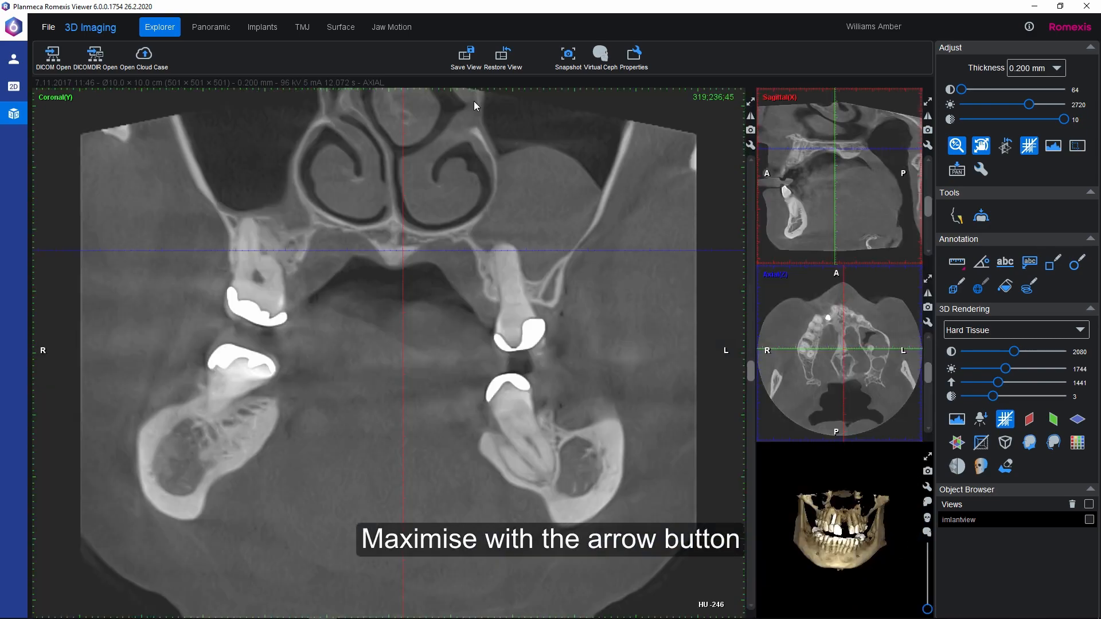
pyautogui.click(929, 102)
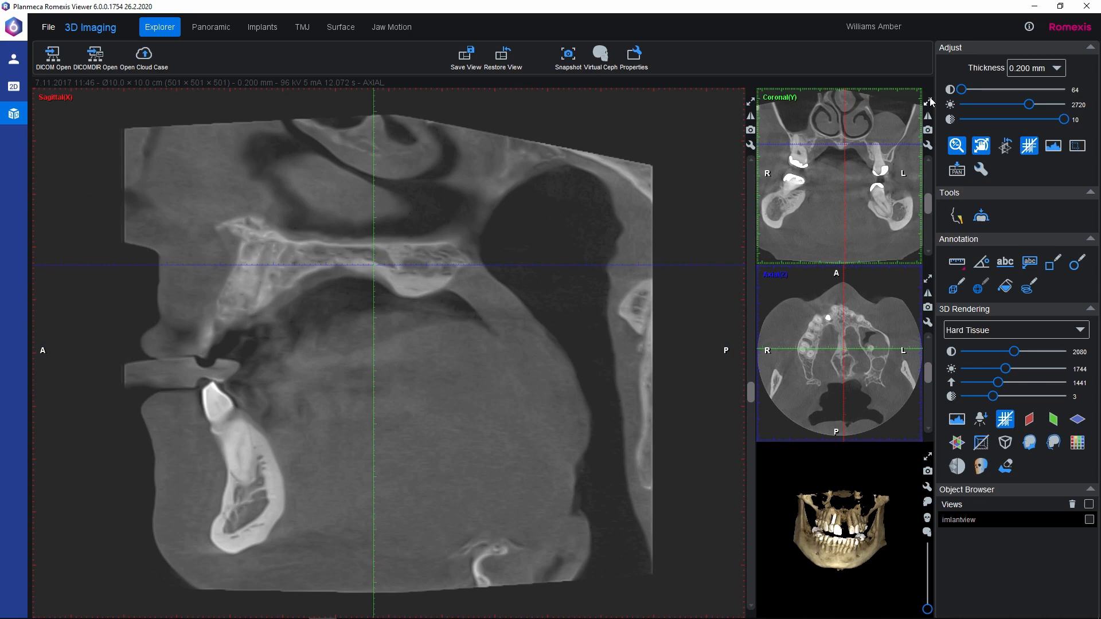
pyautogui.click(929, 102)
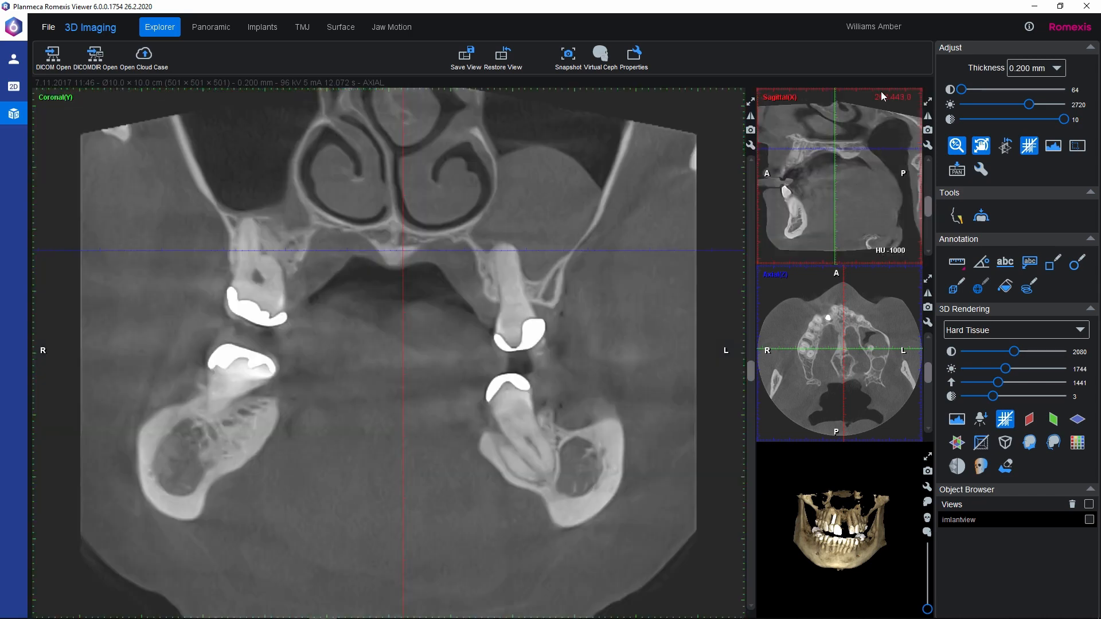
pyautogui.click(750, 102)
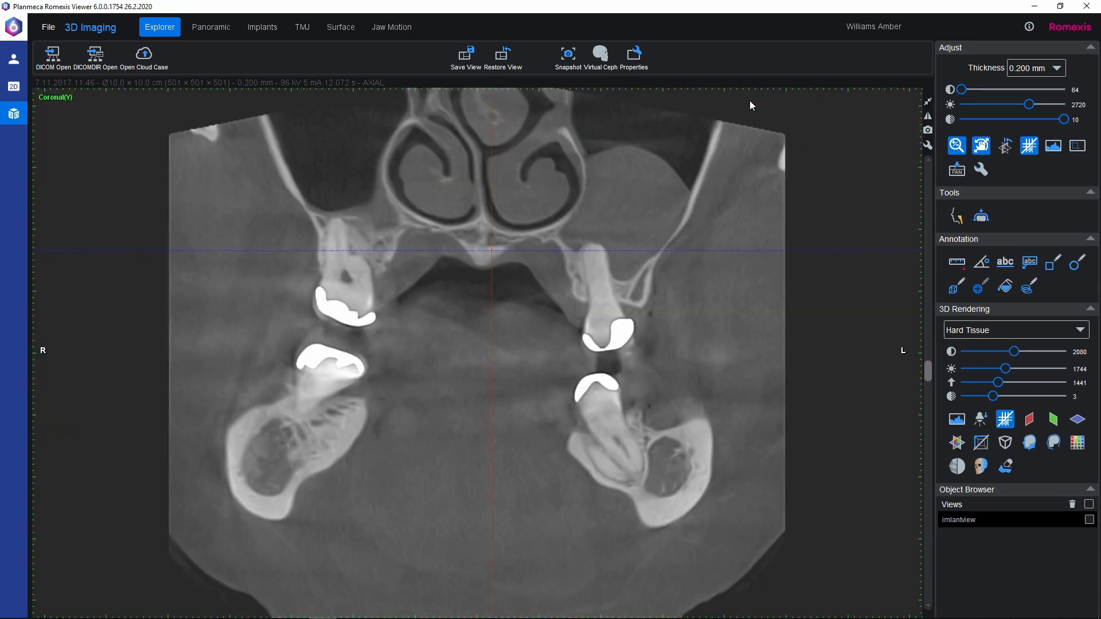
pyautogui.click(928, 102)
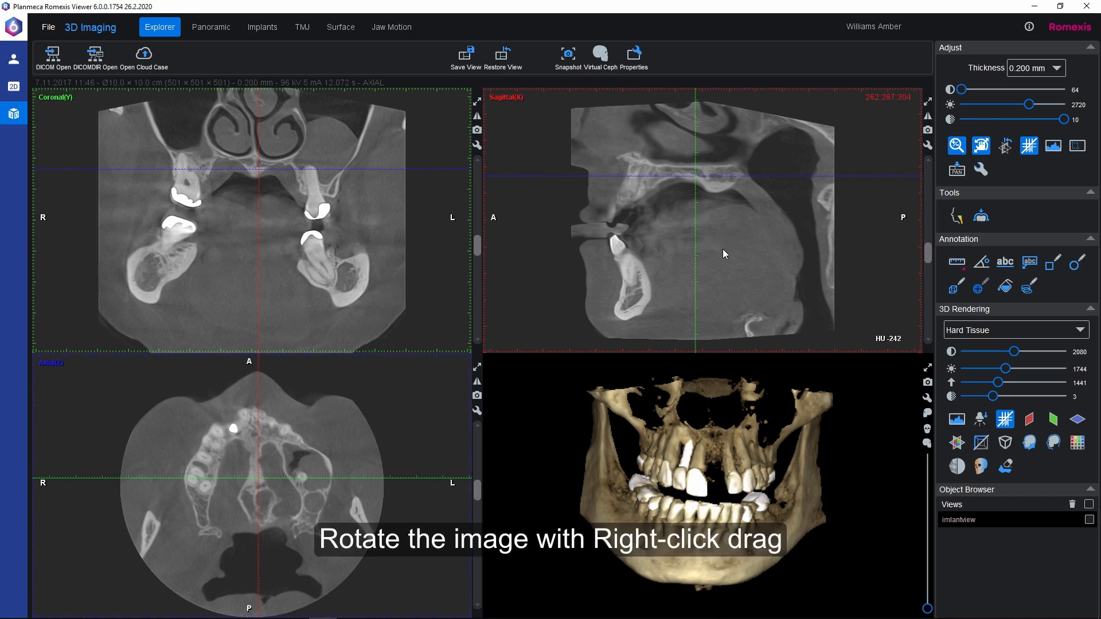
# Rotate and reposition the volume in the sagittal view, and enlarge the sagittal and coronal images around the front teeth.
pyautogui.moveTo(722, 249); pyautogui.dragTo(737, 243, button='right')
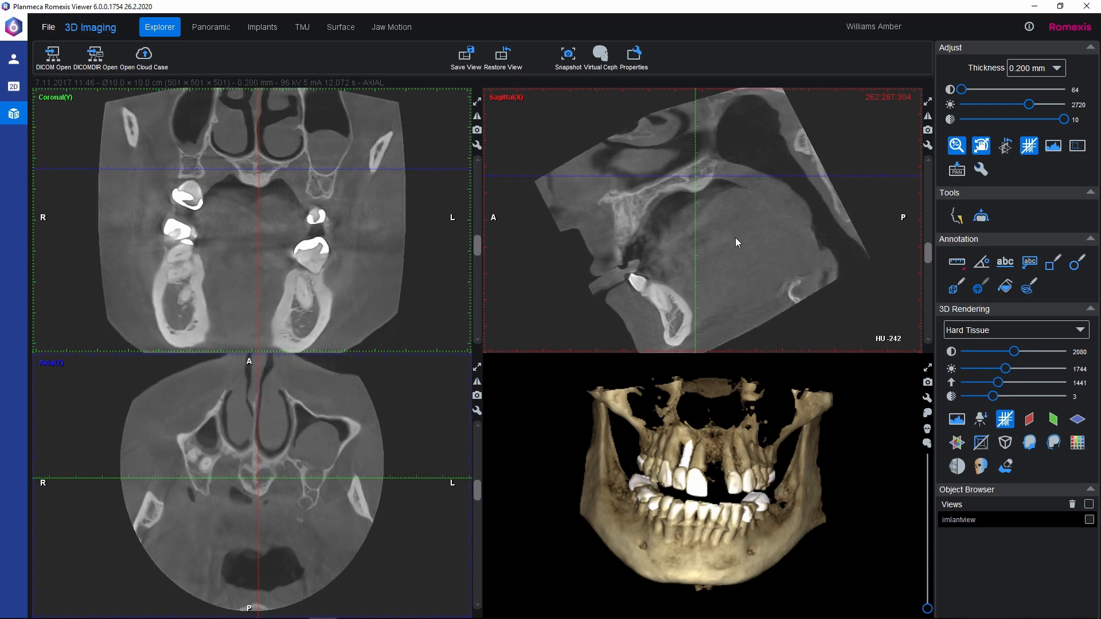
pyautogui.moveTo(720, 244); pyautogui.dragTo(790, 209)
pyautogui.scroll(5, 769, 238)
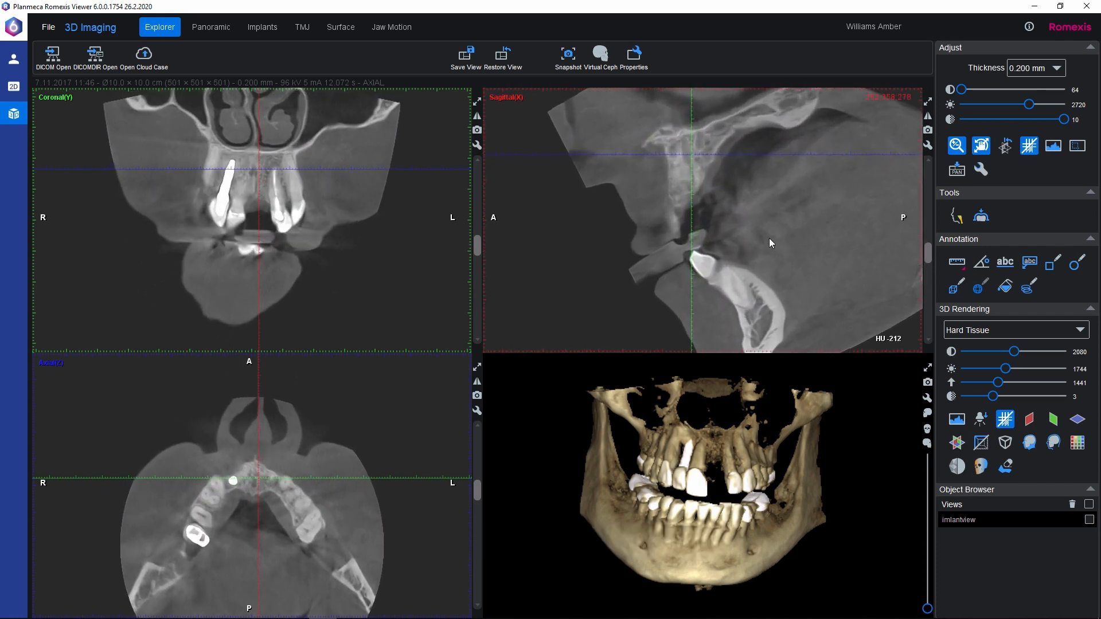
pyautogui.scroll(4, 323, 219)
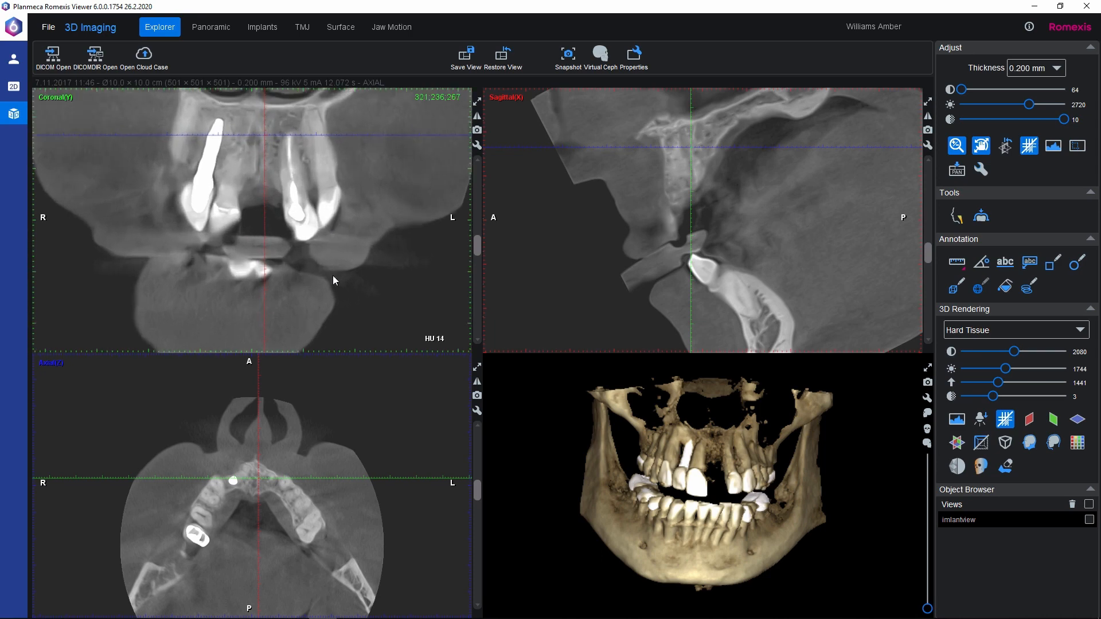
# Move to a lower axial slice through the upper teeth and set the slice images' contrast to 656 and brightness to 2960.
pyautogui.moveTo(481, 487); pyautogui.dragTo(481, 497)
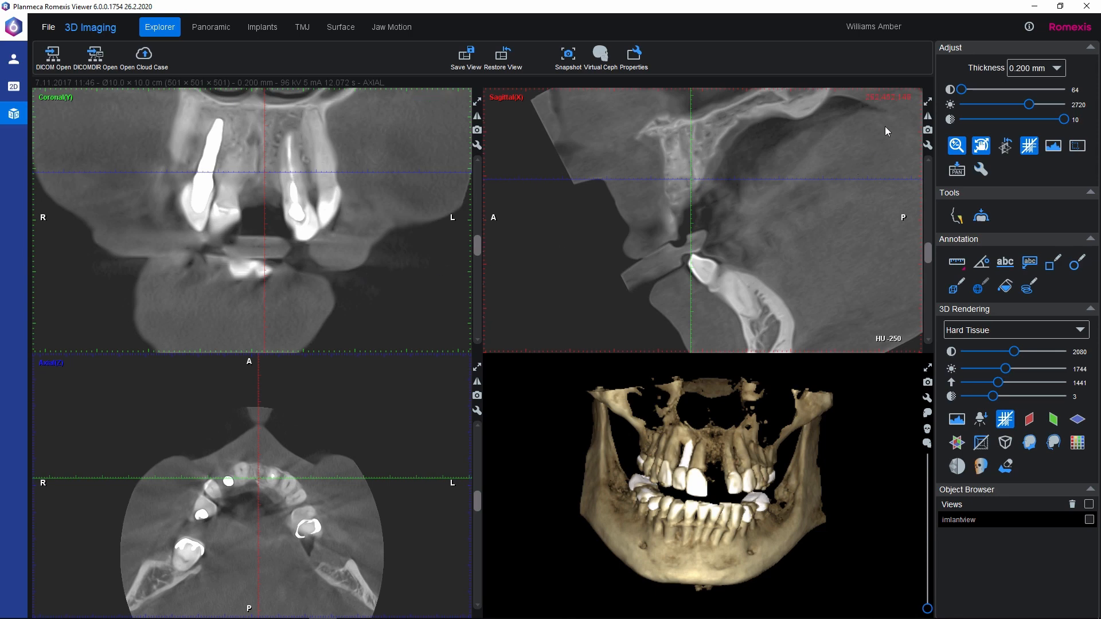
pyautogui.moveTo(963, 90); pyautogui.dragTo(1036, 107)
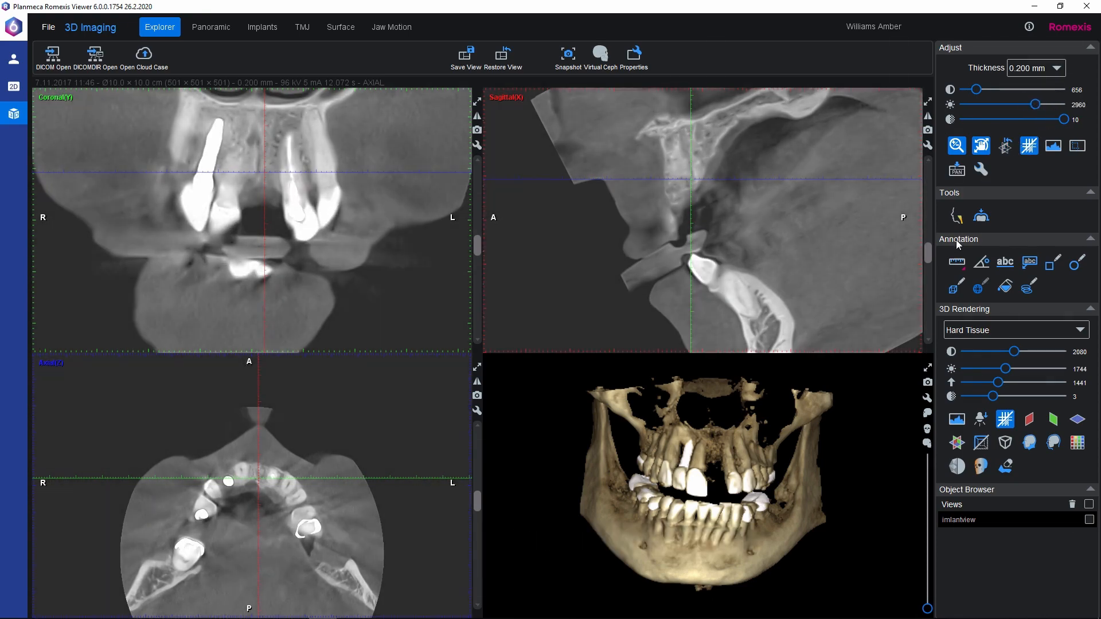
# Measure the width and height of the upper jaw's front bone in the sagittal view, and hide the annotations.
pyautogui.click(955, 262)
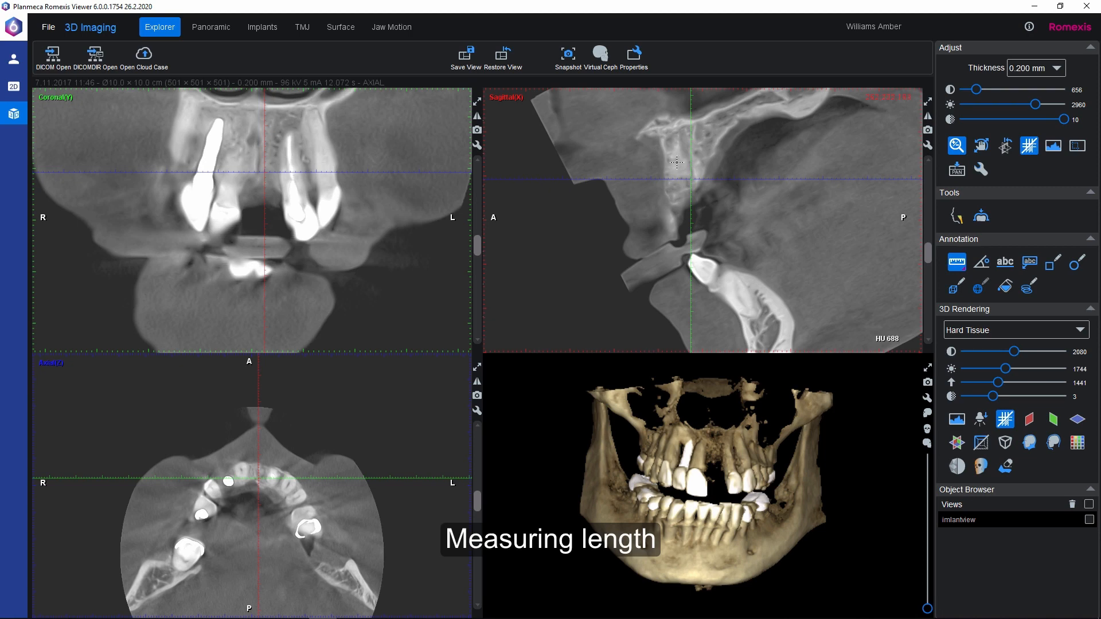
pyautogui.moveTo(664, 166); pyautogui.dragTo(706, 168)
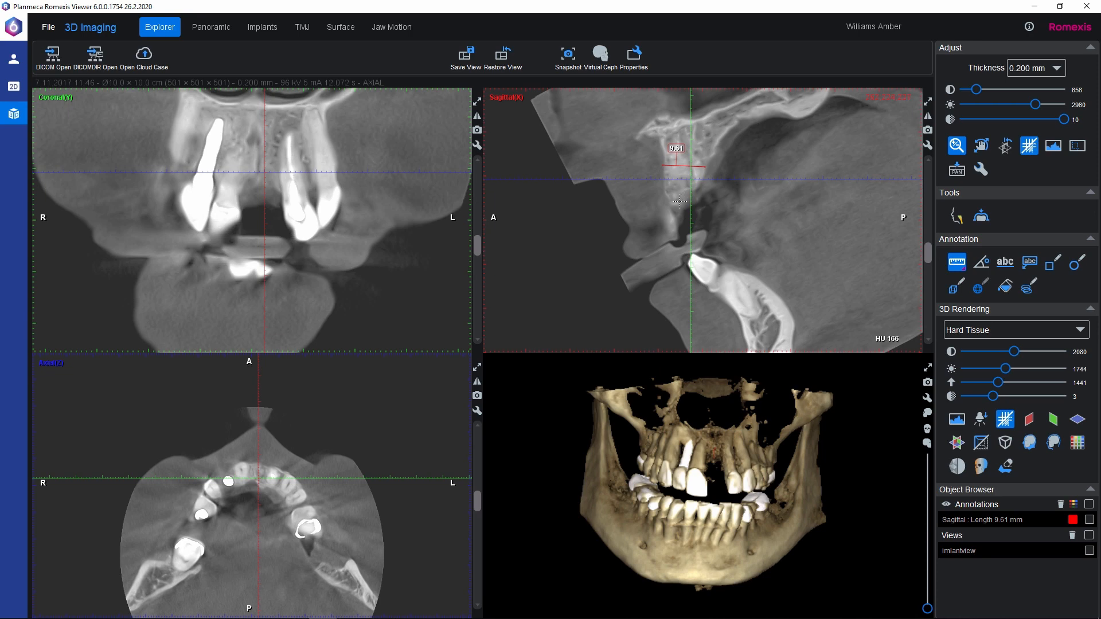
pyautogui.moveTo(676, 202); pyautogui.dragTo(695, 122)
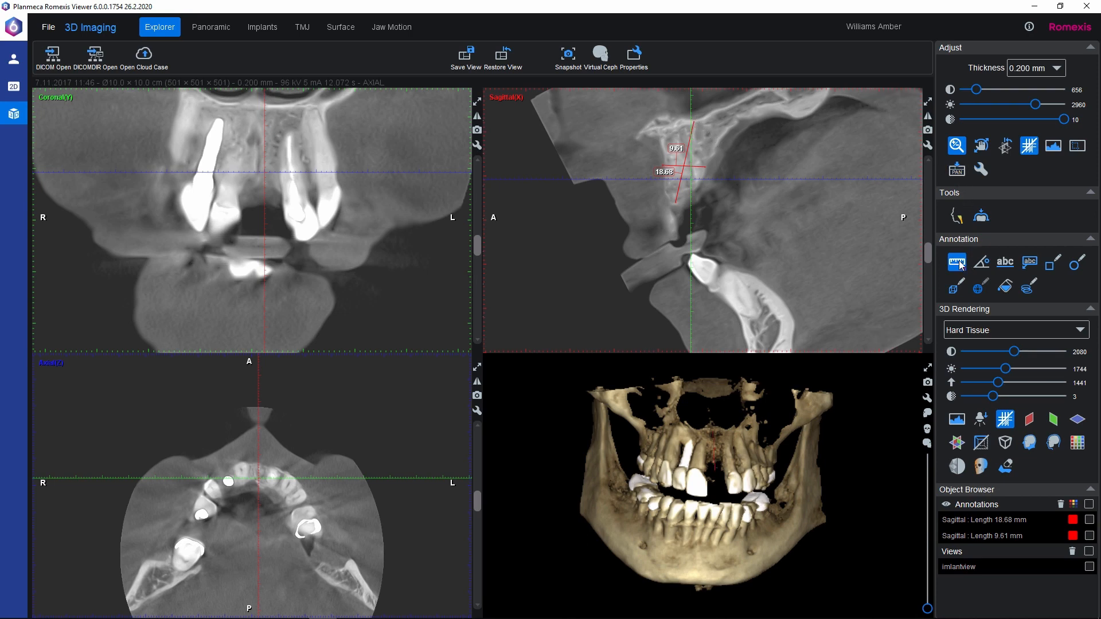
pyautogui.click(946, 505)
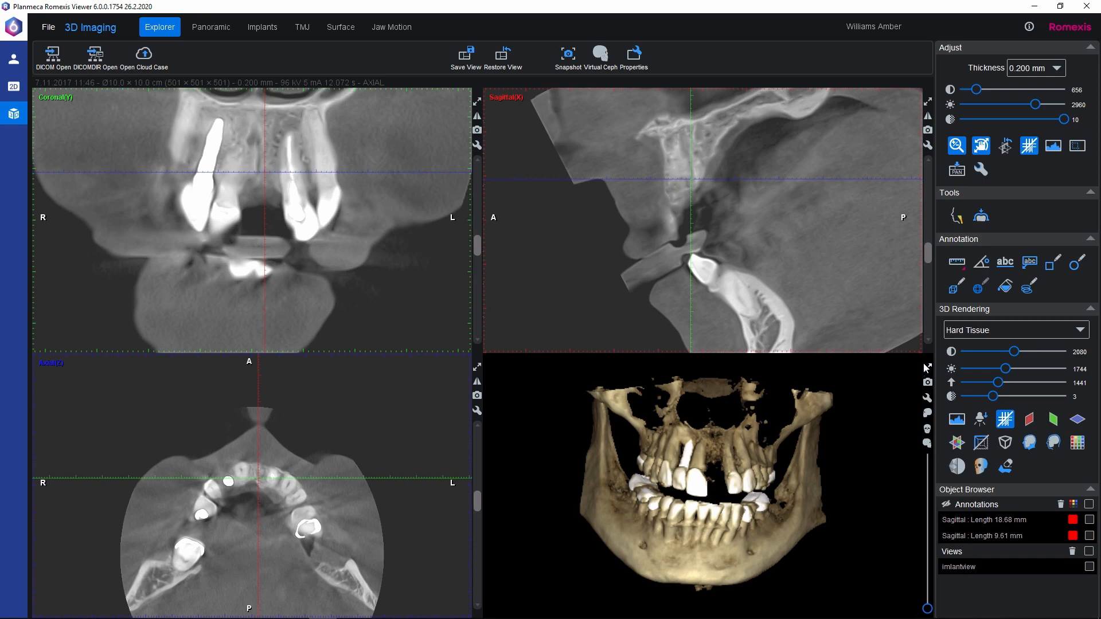
# Enlarge the 3D rendering view, zoom in on the skull model, and turn it to inspect its side.
pyautogui.click(927, 367)
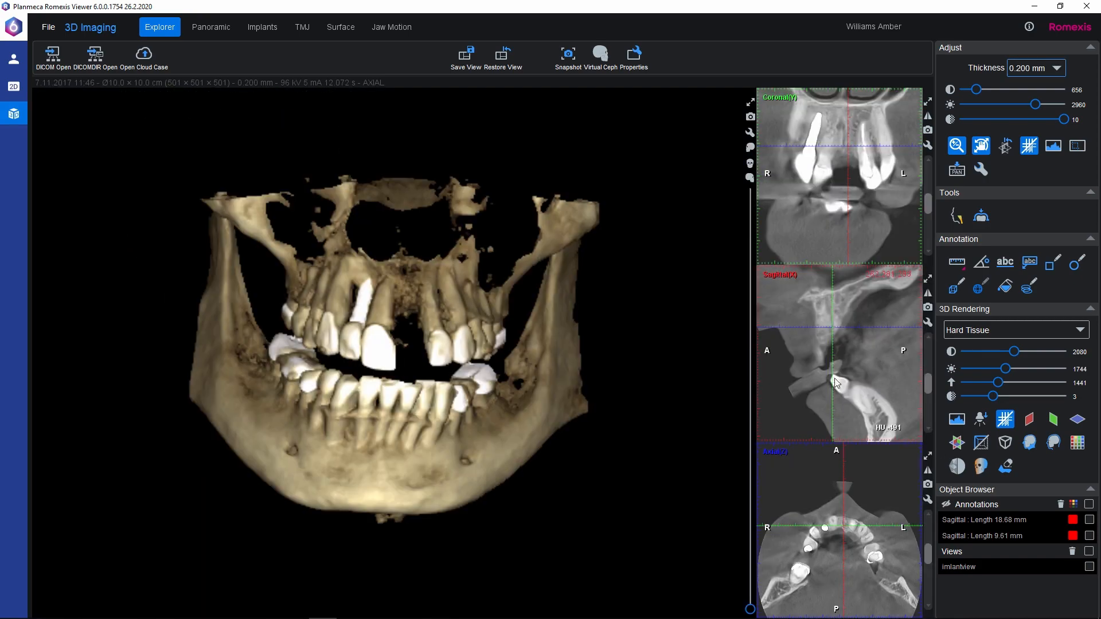
pyautogui.moveTo(535, 455)
pyautogui.mouseDown()
pyautogui.moveTo(442, 435)
pyautogui.moveTo(470, 415)
pyautogui.moveTo(525, 444)
pyautogui.moveTo(524, 471)
pyautogui.moveTo(525, 456)
pyautogui.mouseUp()
pyautogui.scroll(5, 517, 459)
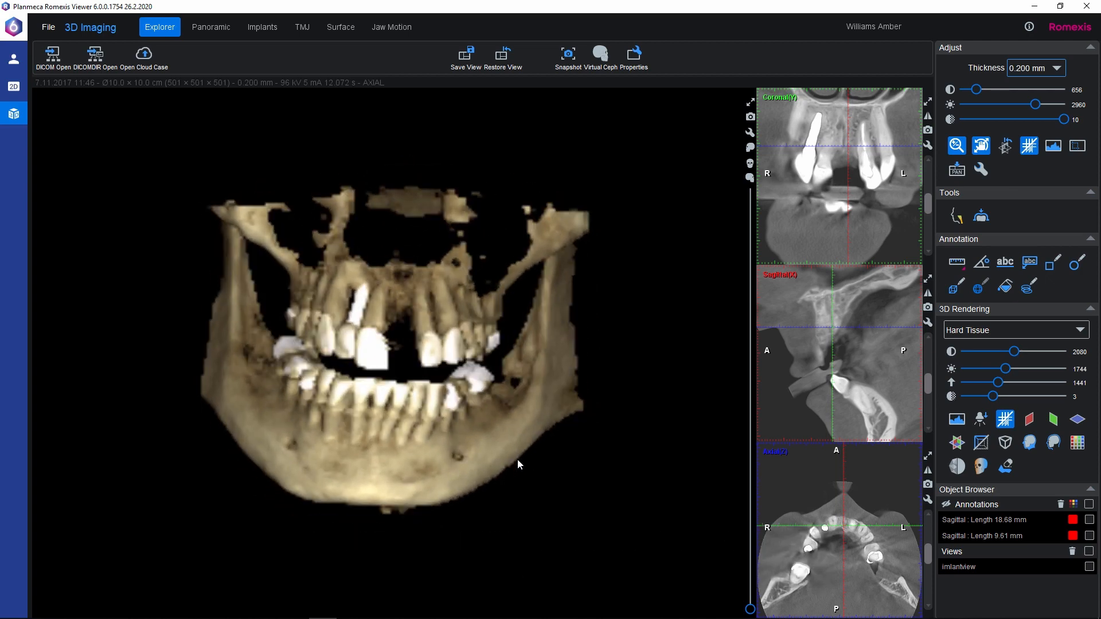
pyautogui.moveTo(540, 466); pyautogui.dragTo(534, 558)
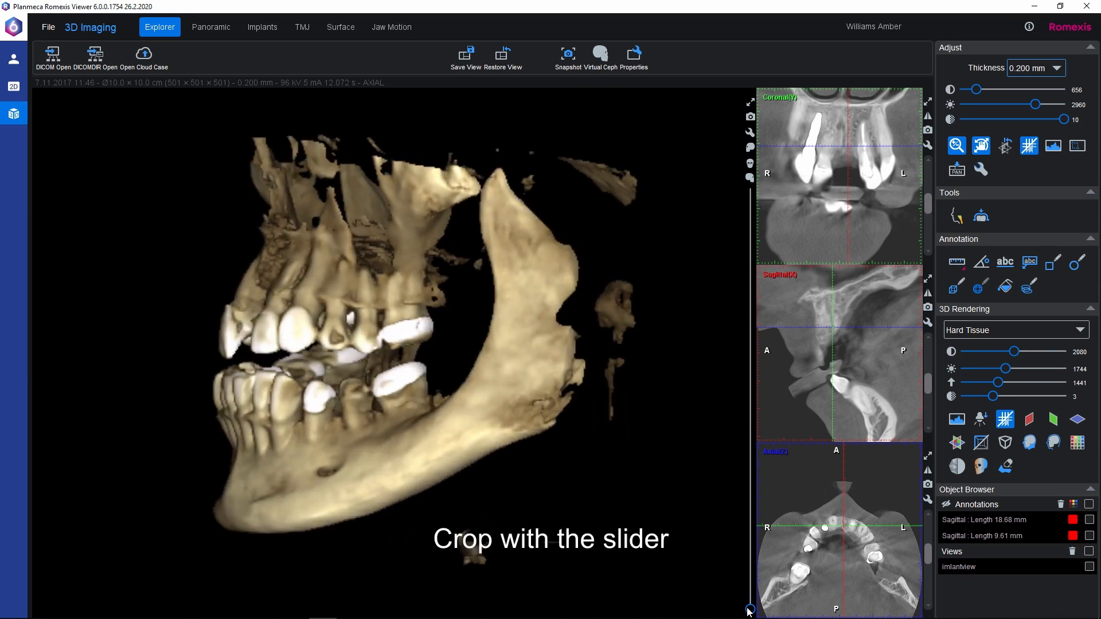
# Crop the 3D rendering to inspect the inside of the jaw, remove the crop, and turn the model back to the front.
pyautogui.moveTo(749, 609); pyautogui.dragTo(753, 459)
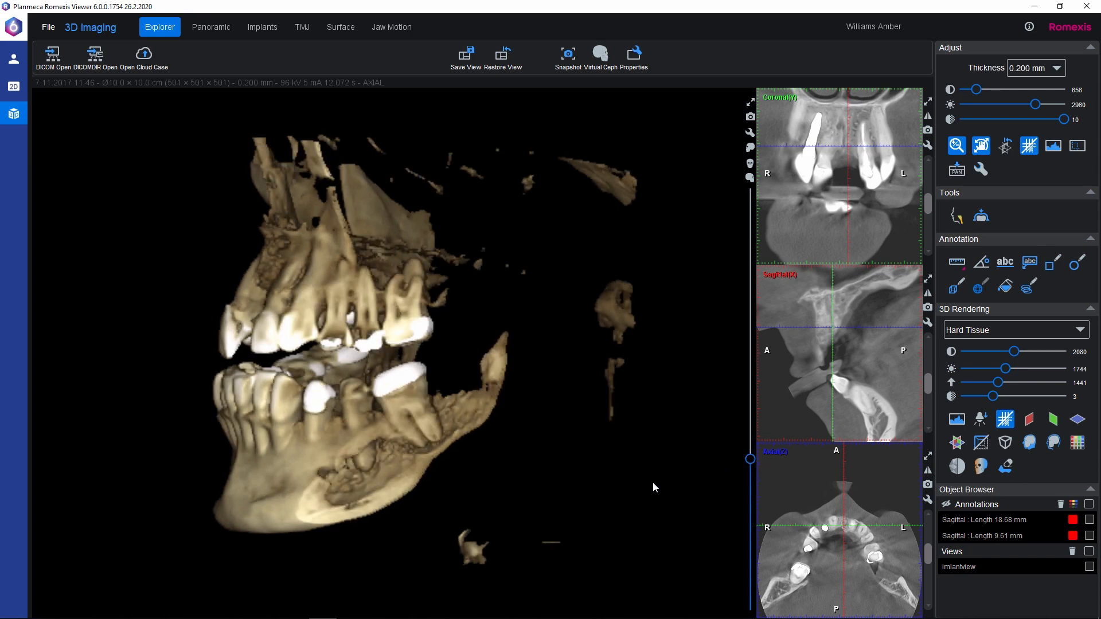
pyautogui.moveTo(654, 483); pyautogui.dragTo(683, 487)
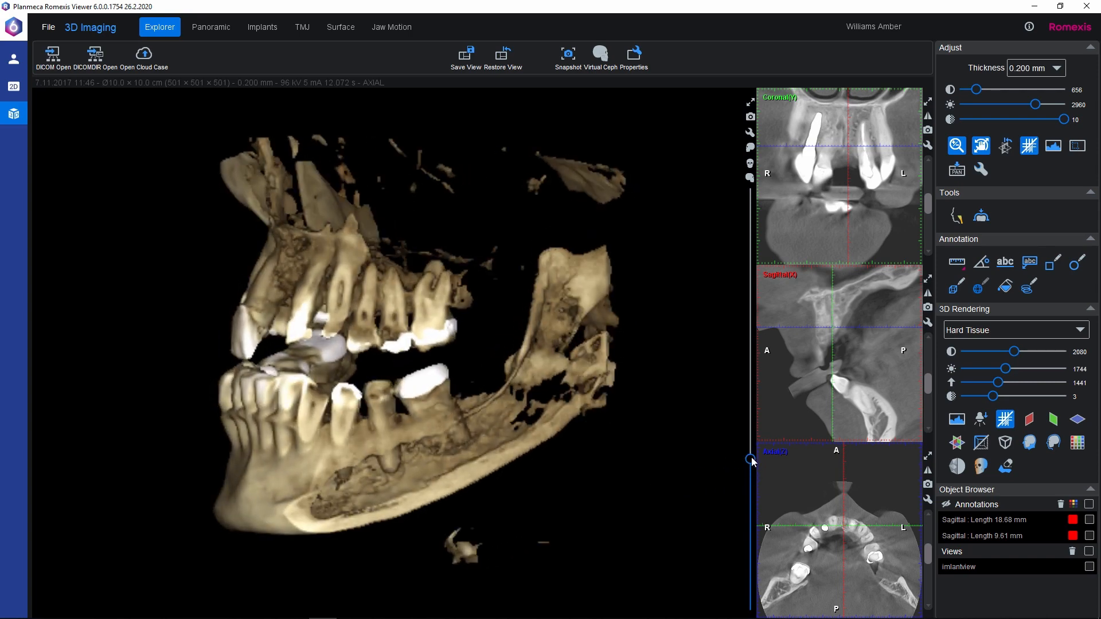
pyautogui.moveTo(750, 459); pyautogui.dragTo(677, 612)
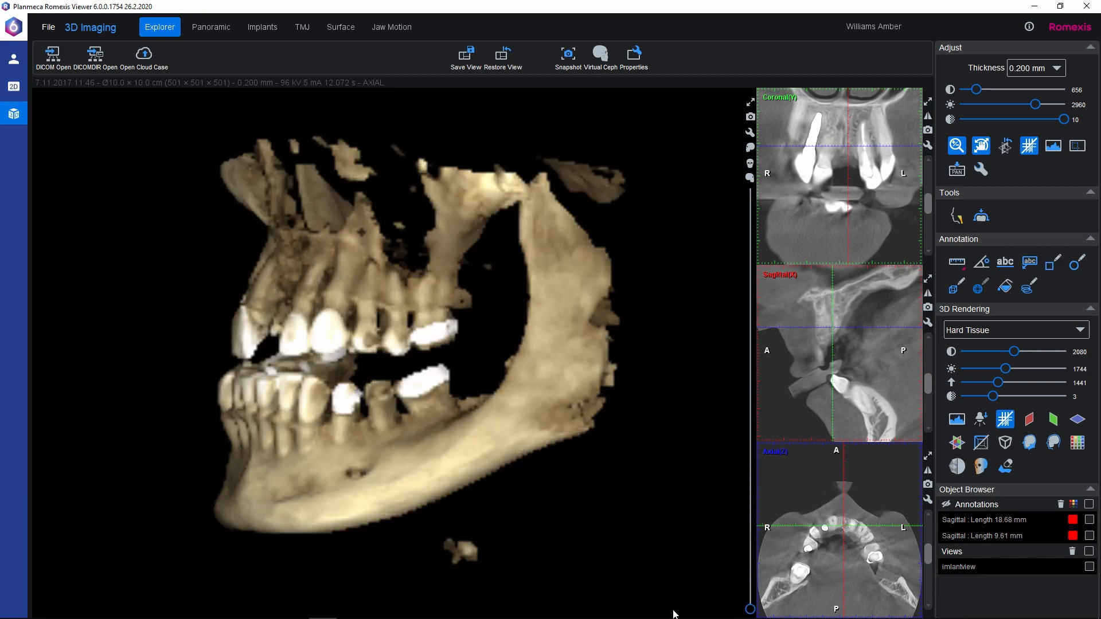
pyautogui.moveTo(329, 576); pyautogui.dragTo(462, 590)
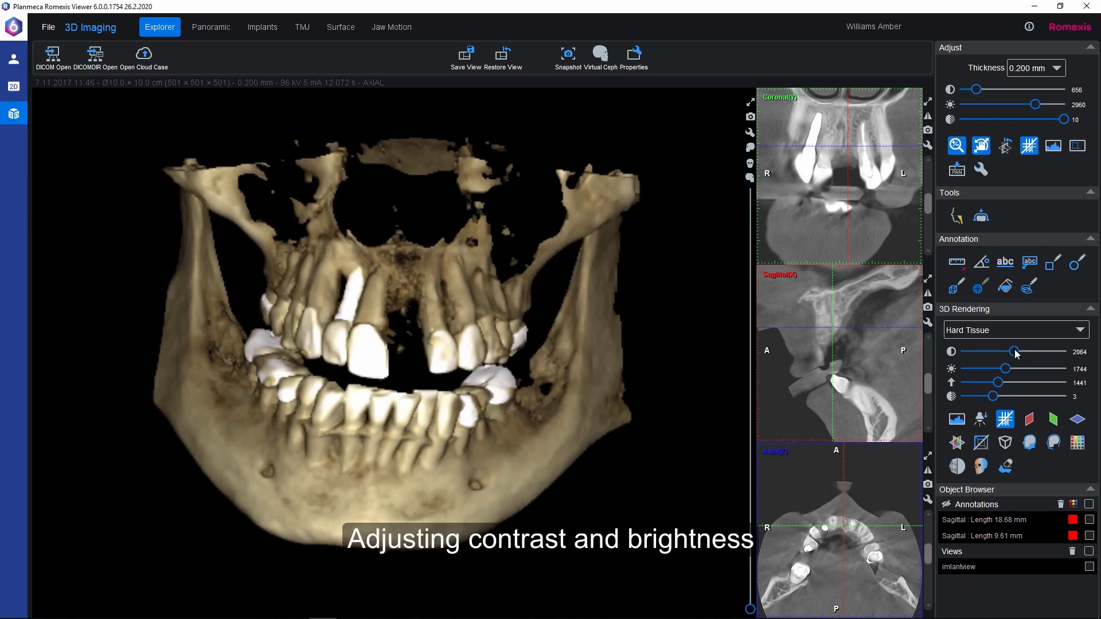
# Set the 3D rendering's contrast to 1632, brightness to 2160 and threshold to 1418, and apply the yellow-and-blue colouring.
pyautogui.moveTo(1017, 354)
pyautogui.mouseDown()
pyautogui.moveTo(1041, 362)
pyautogui.moveTo(1010, 360)
pyautogui.moveTo(1015, 375)
pyautogui.mouseUp()
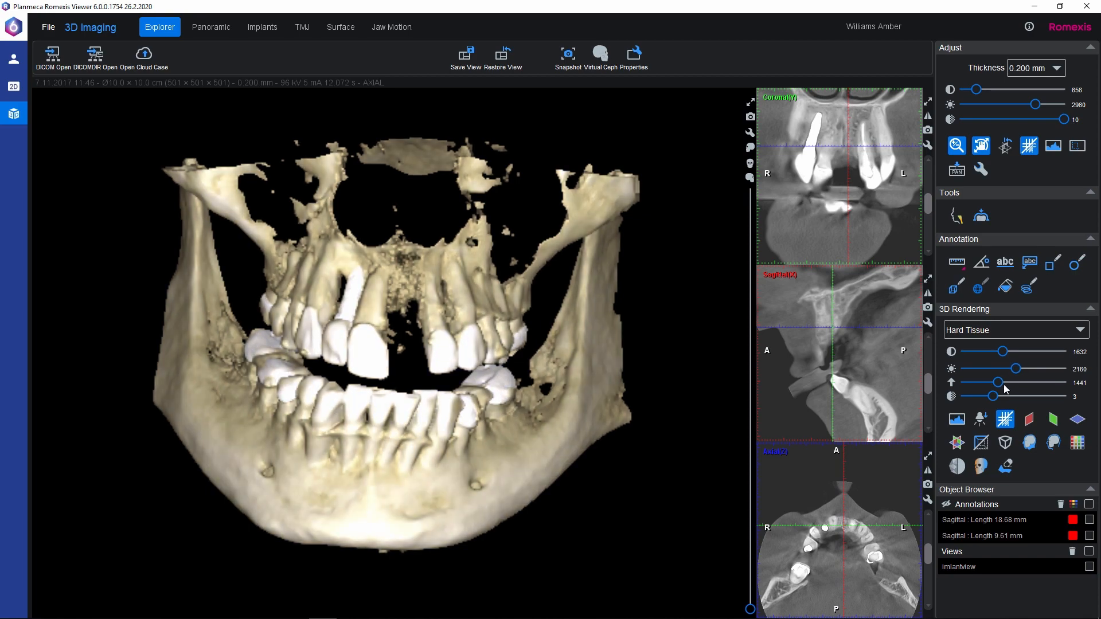
pyautogui.moveTo(1001, 388)
pyautogui.mouseDown()
pyautogui.moveTo(1012, 389)
pyautogui.moveTo(1000, 390)
pyautogui.mouseUp()
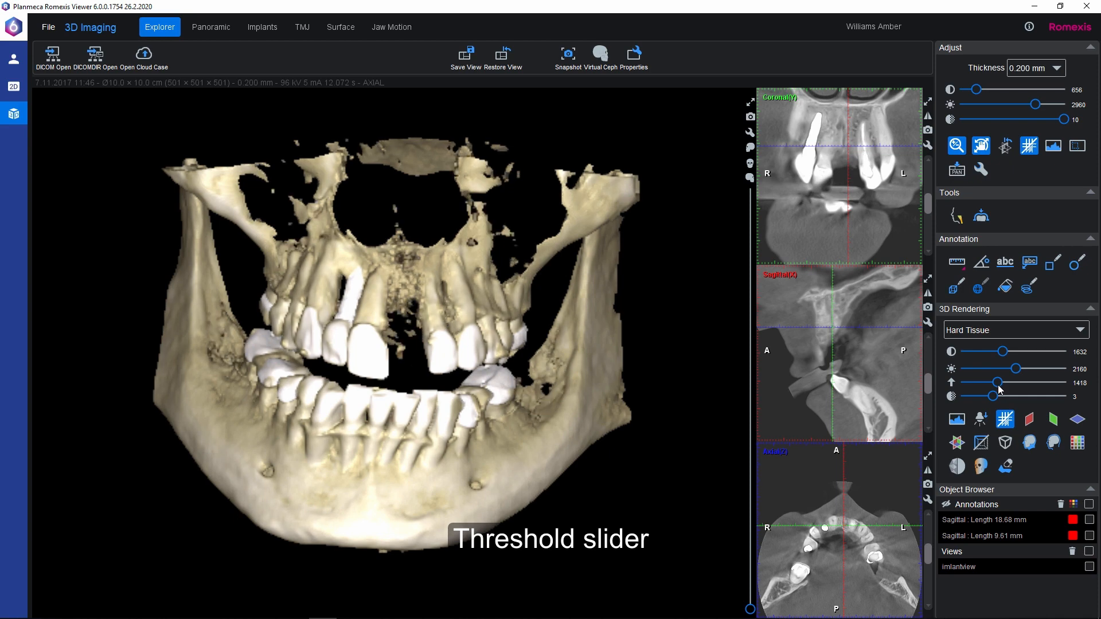
pyautogui.click(981, 468)
pyautogui.moveTo(652, 479); pyautogui.dragTo(680, 471)
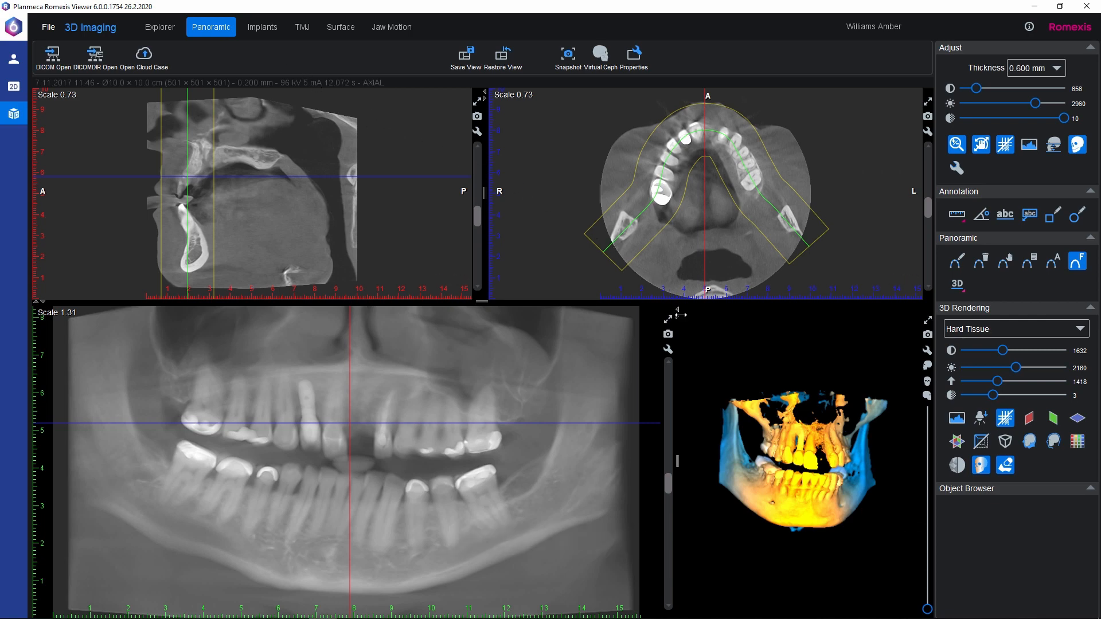
# Reduce the thickness of the panoramic layer to 8.1 mm.
pyautogui.click(669, 349)
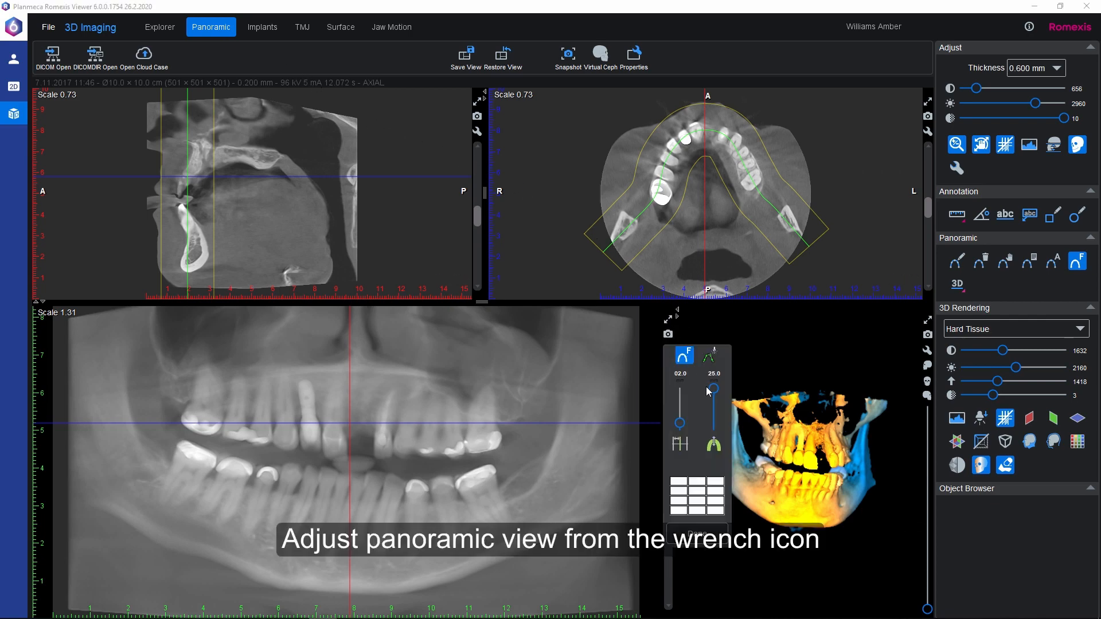
pyautogui.moveTo(715, 391); pyautogui.dragTo(717, 422)
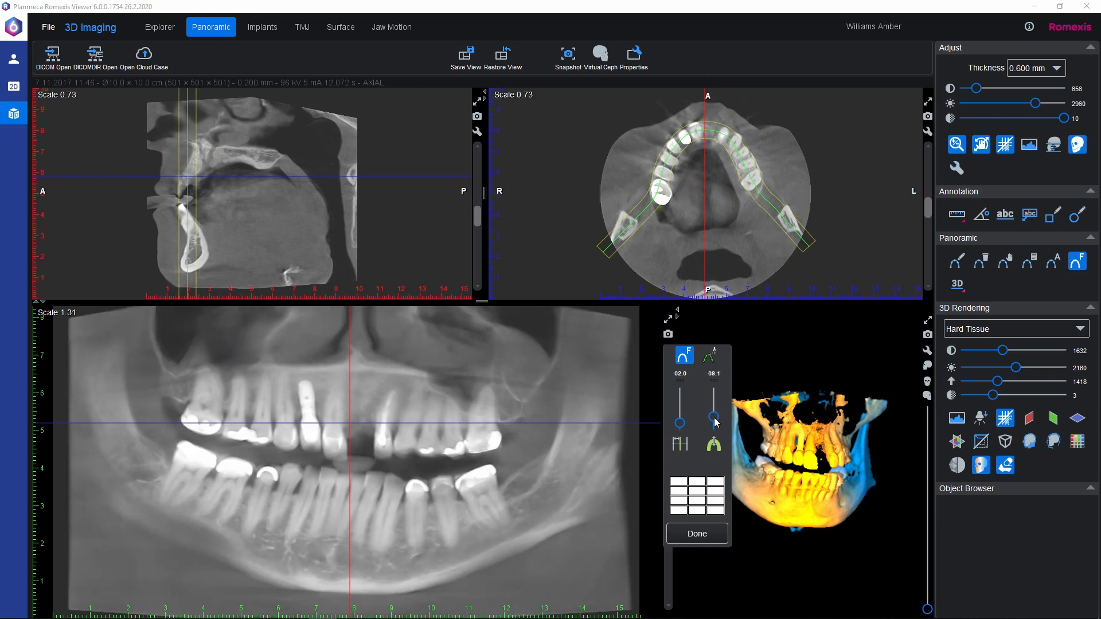
pyautogui.click(704, 529)
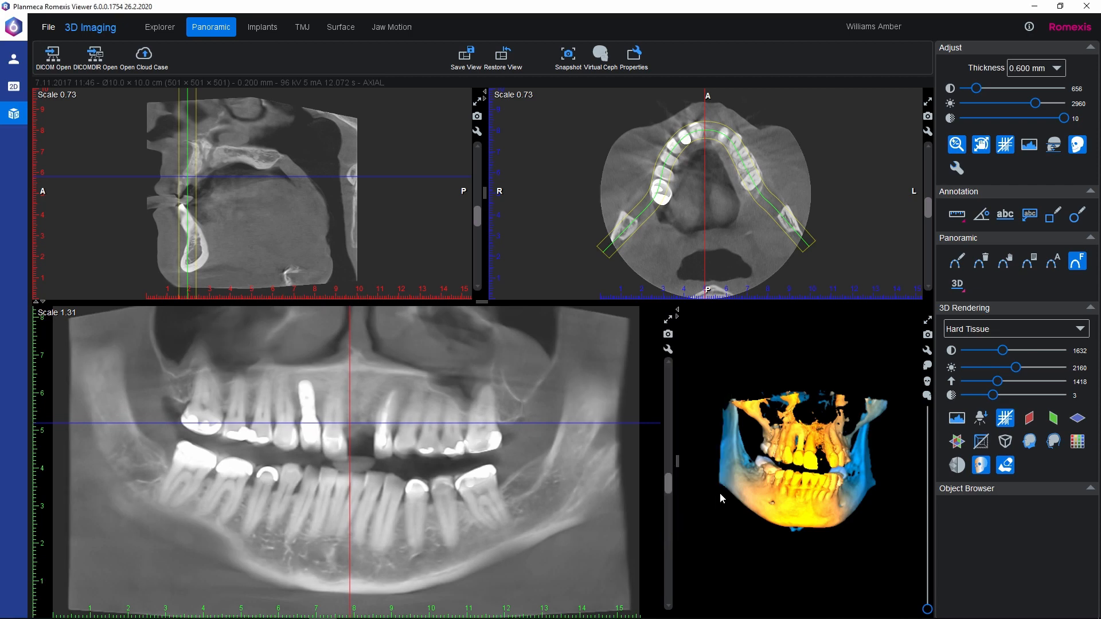
# Draw a new panoramic curve in the axial view through the upper teeth, from the right premolars around the front to the left molars.
pyautogui.click(957, 261)
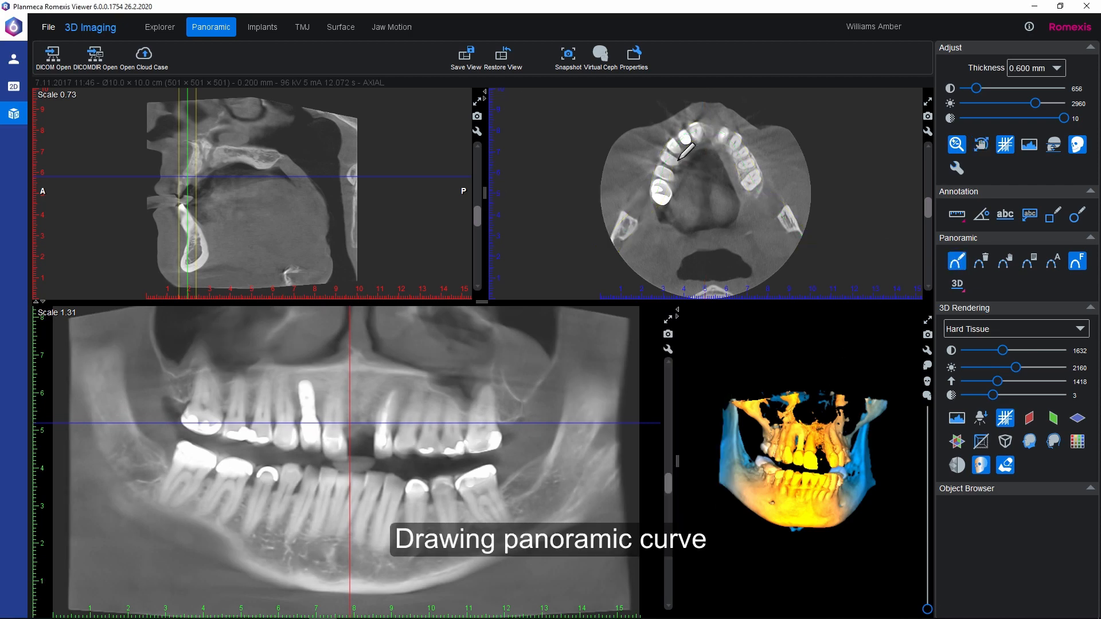
pyautogui.click(667, 160)
pyautogui.click(684, 137)
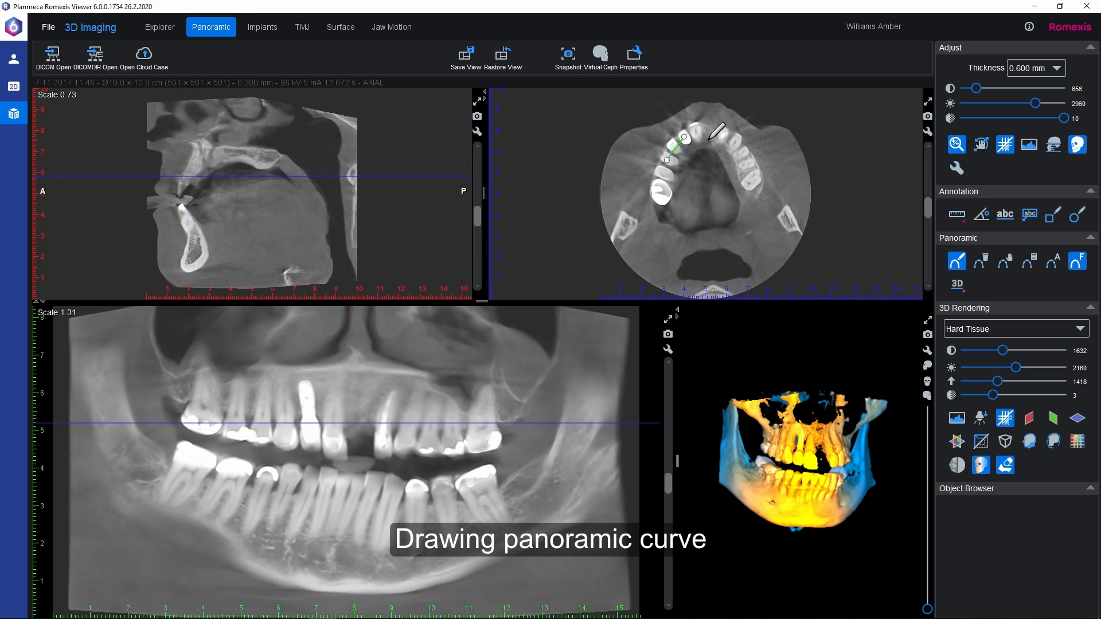
pyautogui.click(710, 132)
pyautogui.click(737, 146)
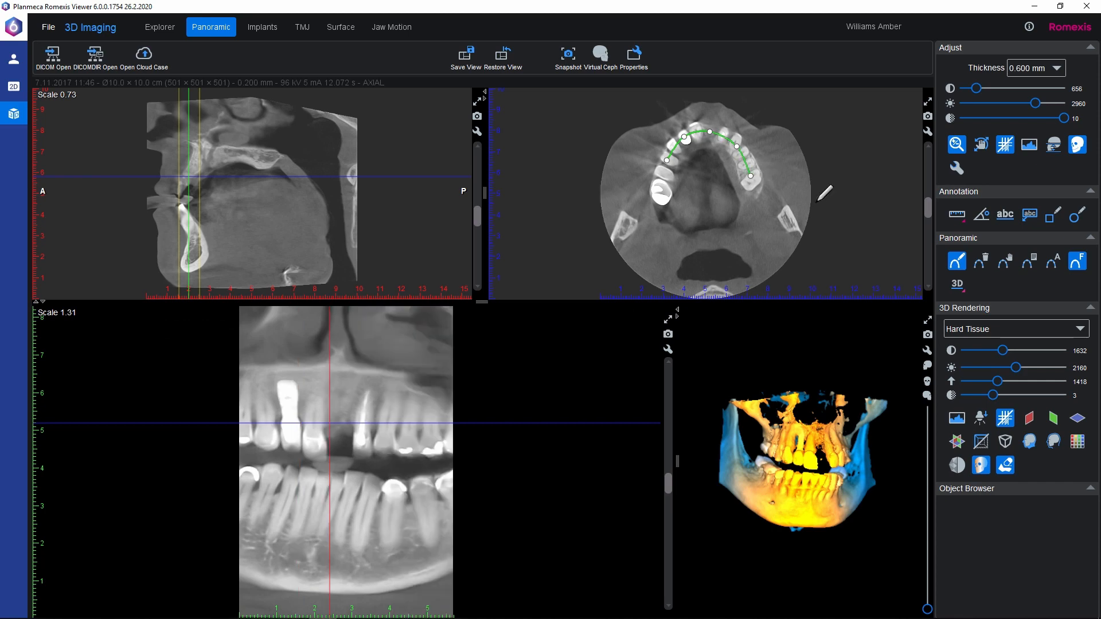
pyautogui.click(959, 264)
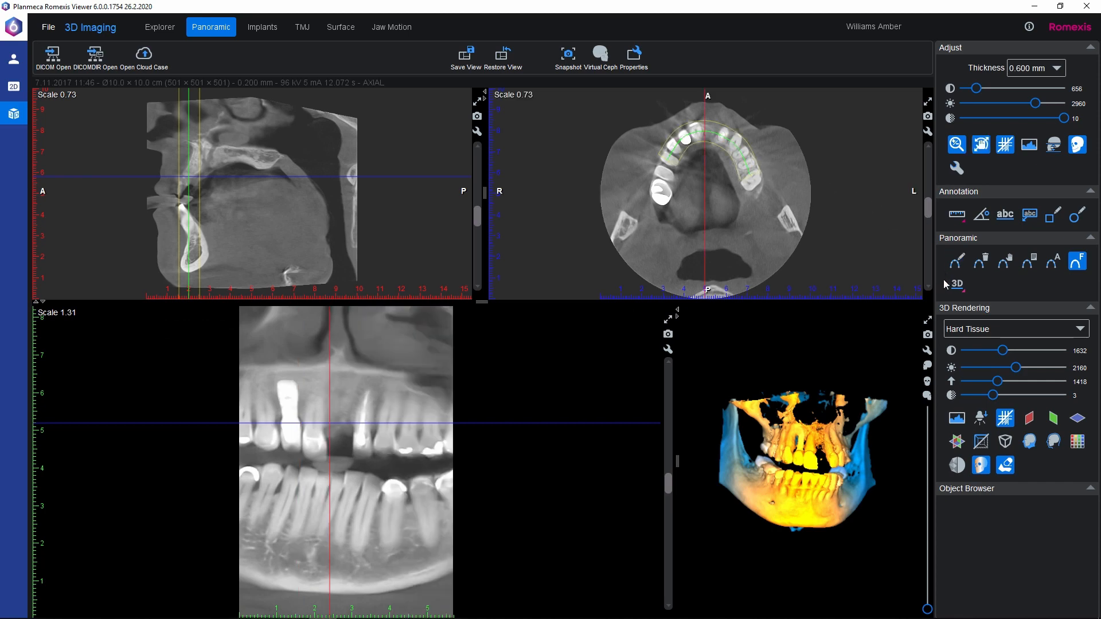
# Open the implant view, shift the cross-sectional slices along the arch towards the patient's left, and display three slices.
pyautogui.click(264, 27)
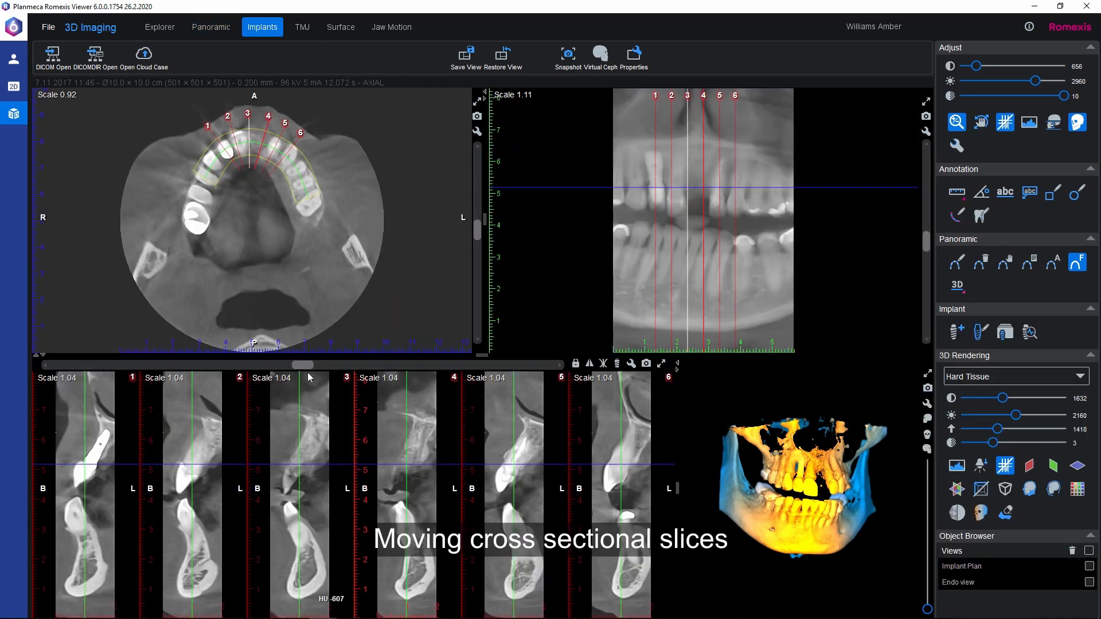
pyautogui.moveTo(313, 368); pyautogui.dragTo(343, 372)
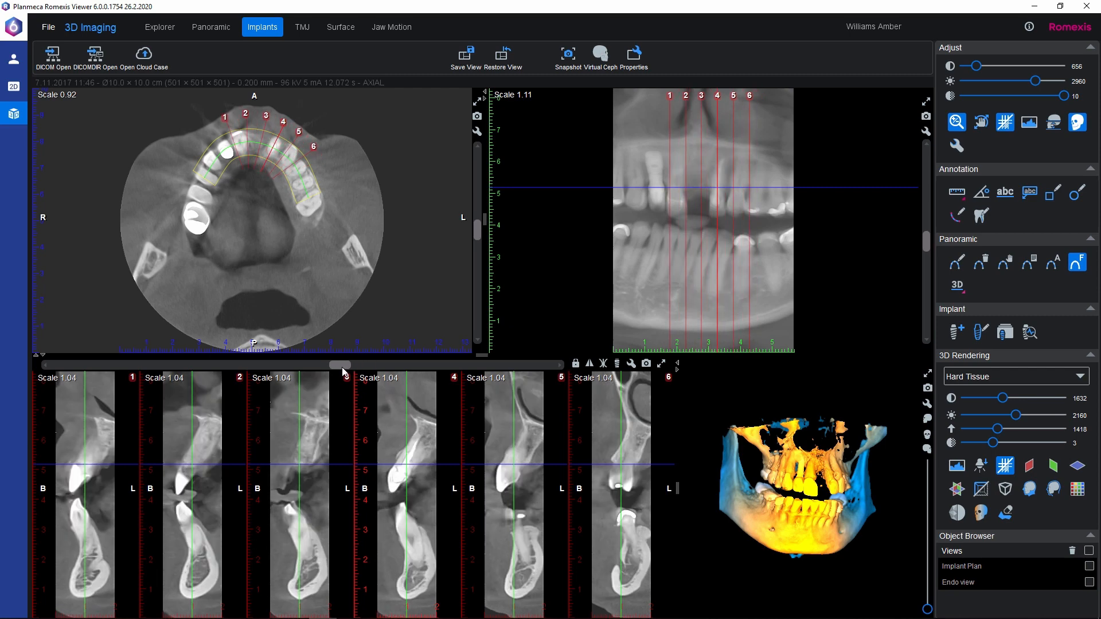
pyautogui.click(632, 364)
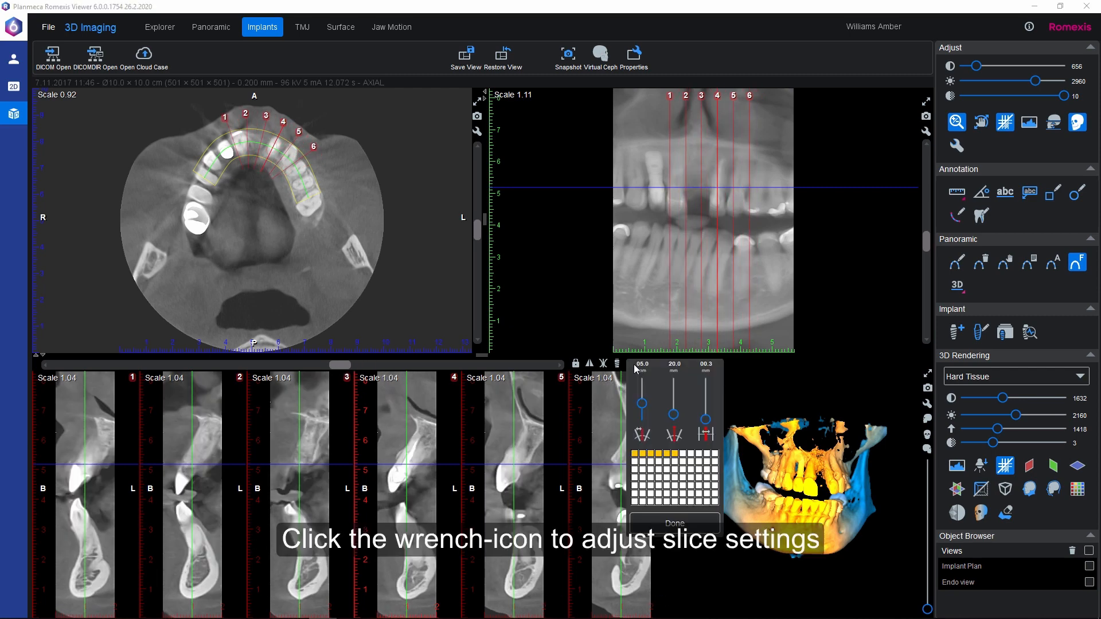
pyautogui.click(651, 456)
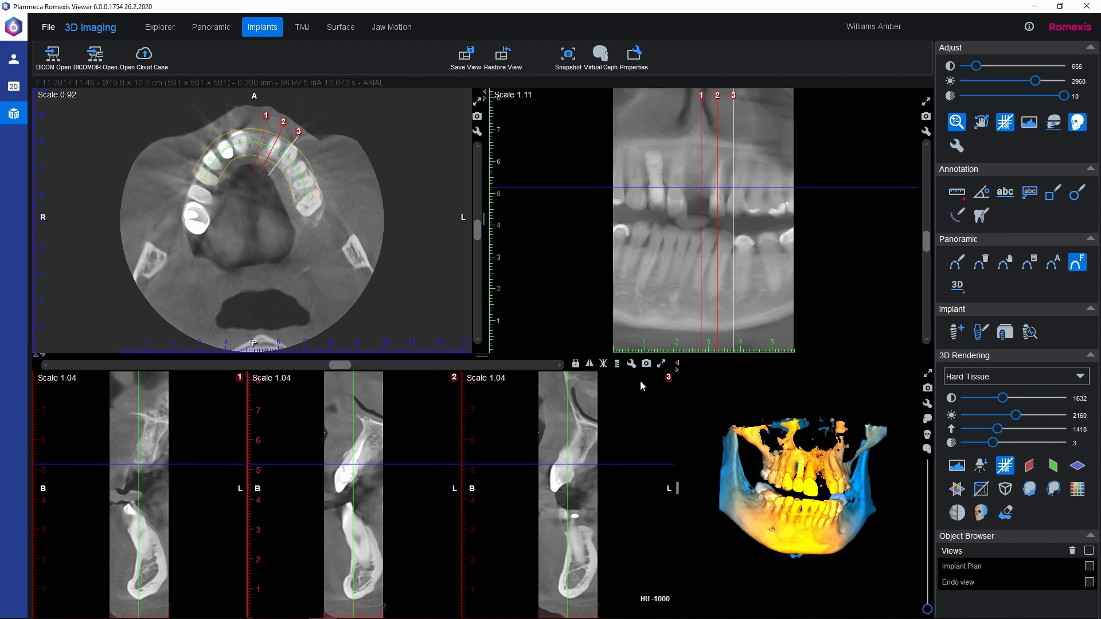
# Set the cross-sectional slice interval to 3.2 mm and the slice width to 29.3 mm, and display six slices.
pyautogui.click(631, 365)
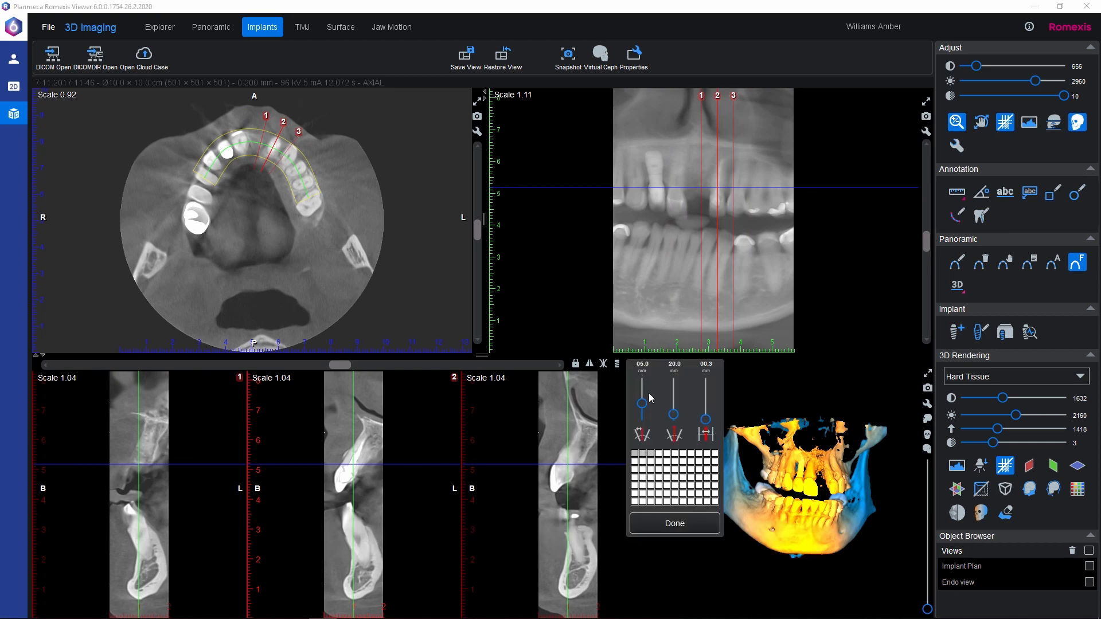
pyautogui.moveTo(643, 405); pyautogui.dragTo(643, 410)
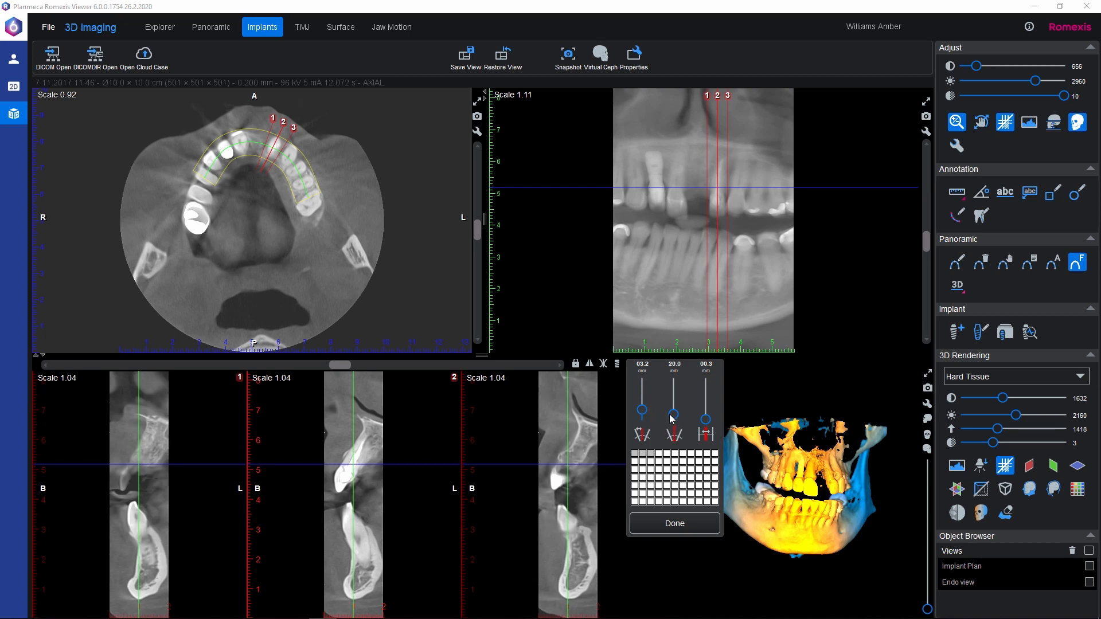
pyautogui.moveTo(673, 418); pyautogui.dragTo(673, 417)
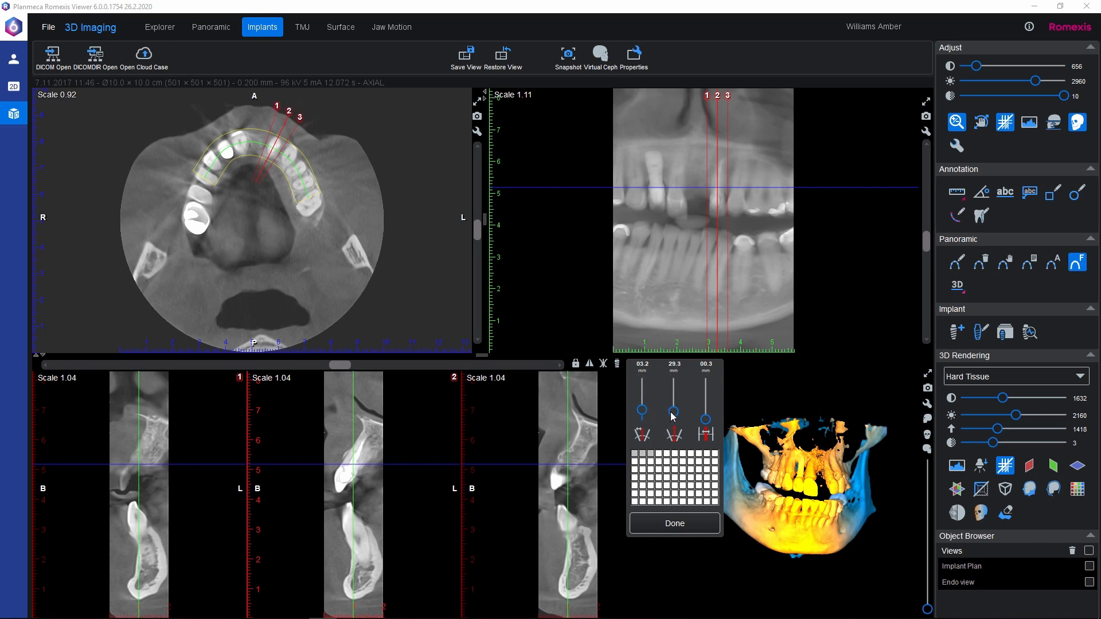
pyautogui.click(680, 454)
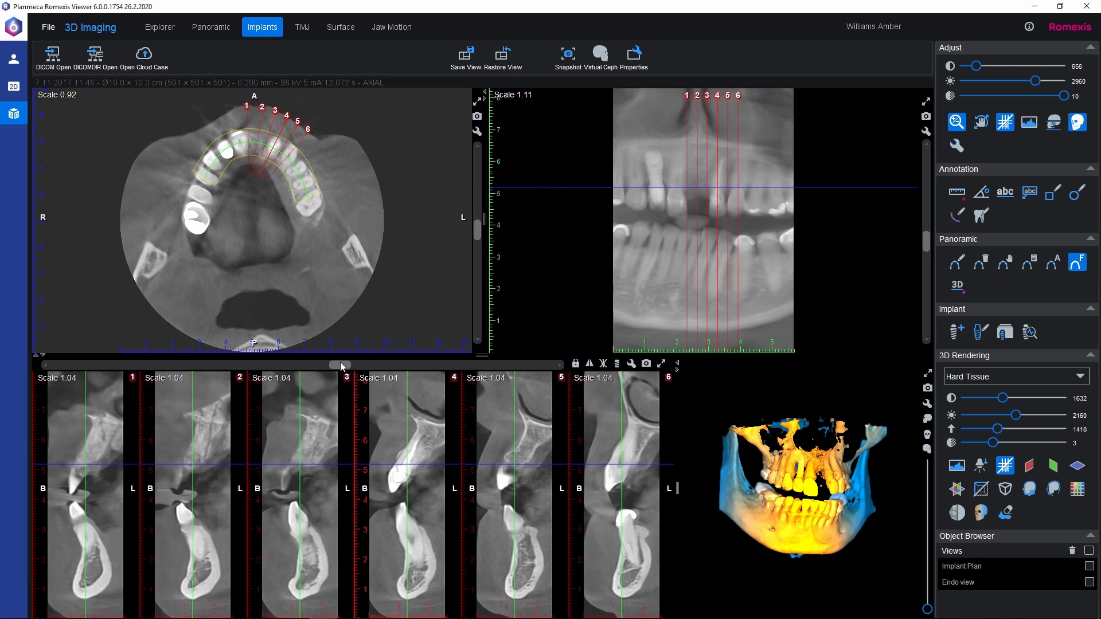
# Place a 5.4 x 16.2 generic implant at the missing upper front tooth, flip its direction, and tilt it to follow the bone.
pyautogui.moveTo(339, 362); pyautogui.dragTo(317, 368)
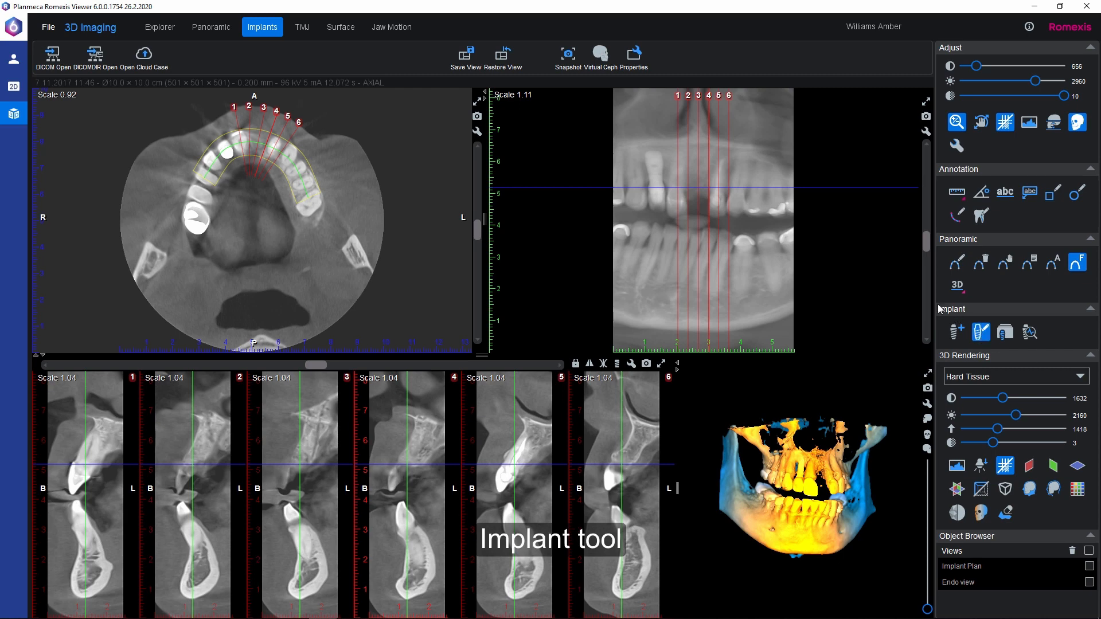
pyautogui.moveTo(692, 150); pyautogui.dragTo(708, 200)
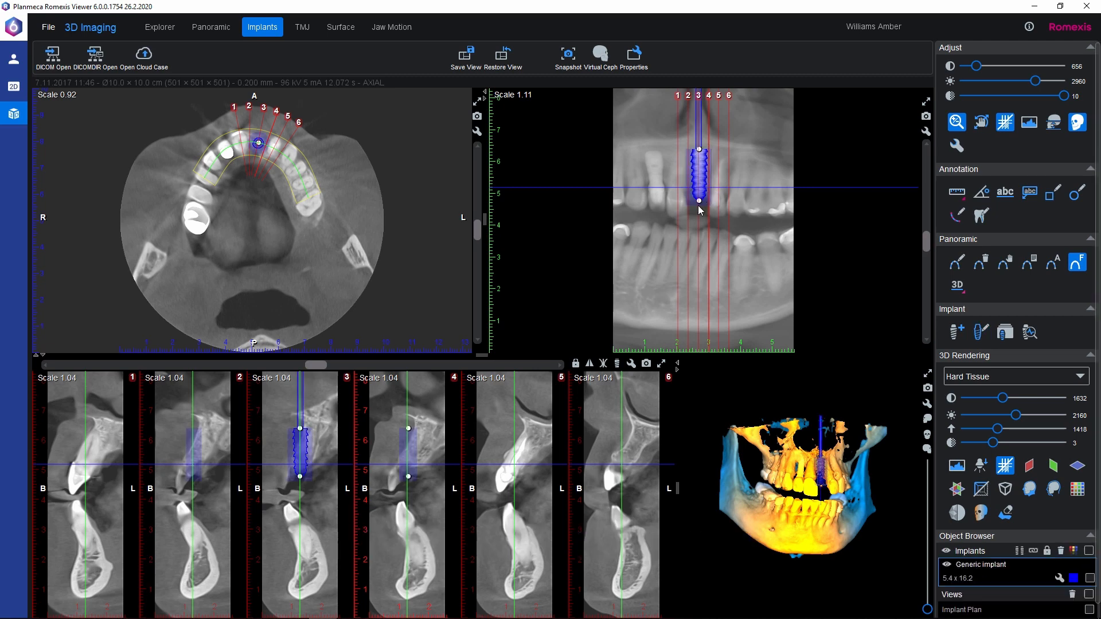
pyautogui.moveTo(699, 150); pyautogui.dragTo(701, 187)
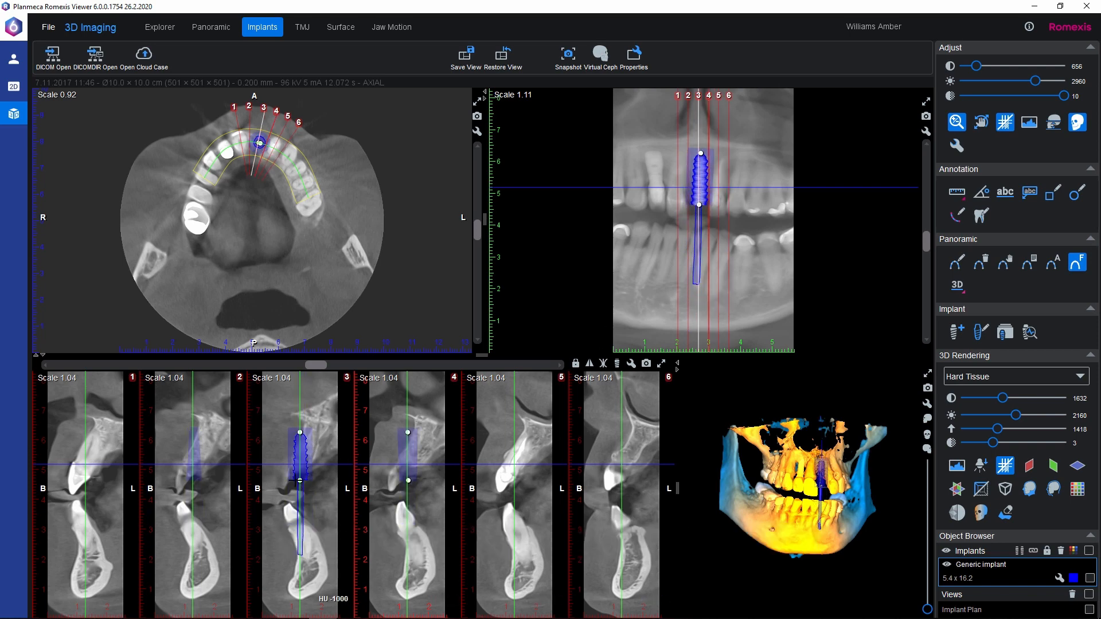
pyautogui.moveTo(297, 481); pyautogui.dragTo(286, 479)
pyautogui.moveTo(301, 434)
pyautogui.mouseDown()
pyautogui.moveTo(306, 444)
pyautogui.moveTo(319, 436)
pyautogui.mouseUp()
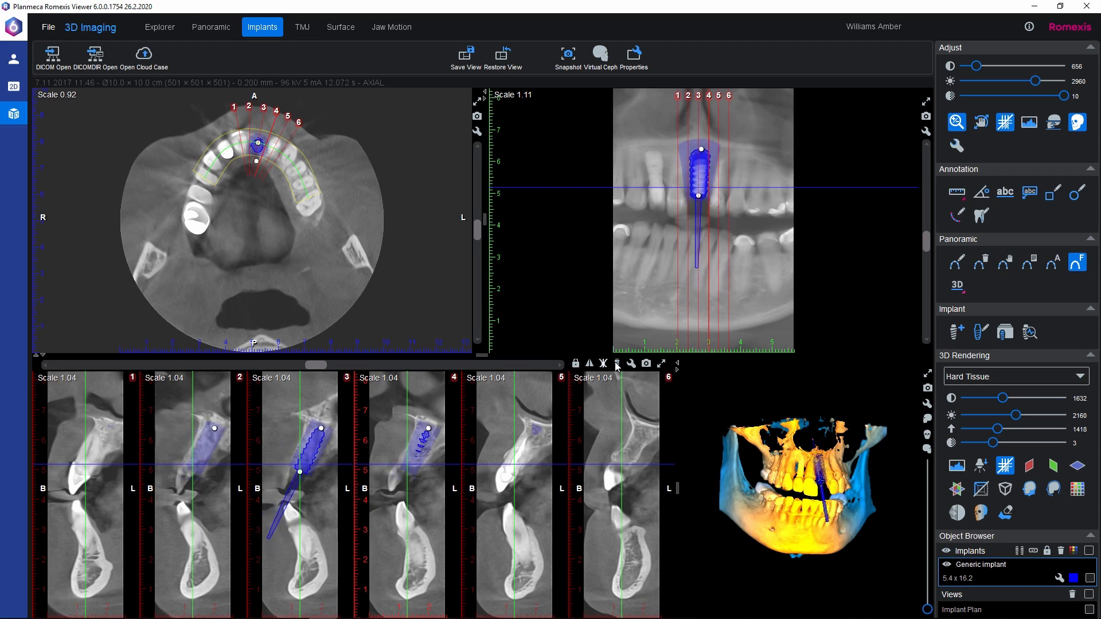
# Switch to the implant-centric view and fine-tune the implant's tilt and position in the bone.
pyautogui.click(617, 363)
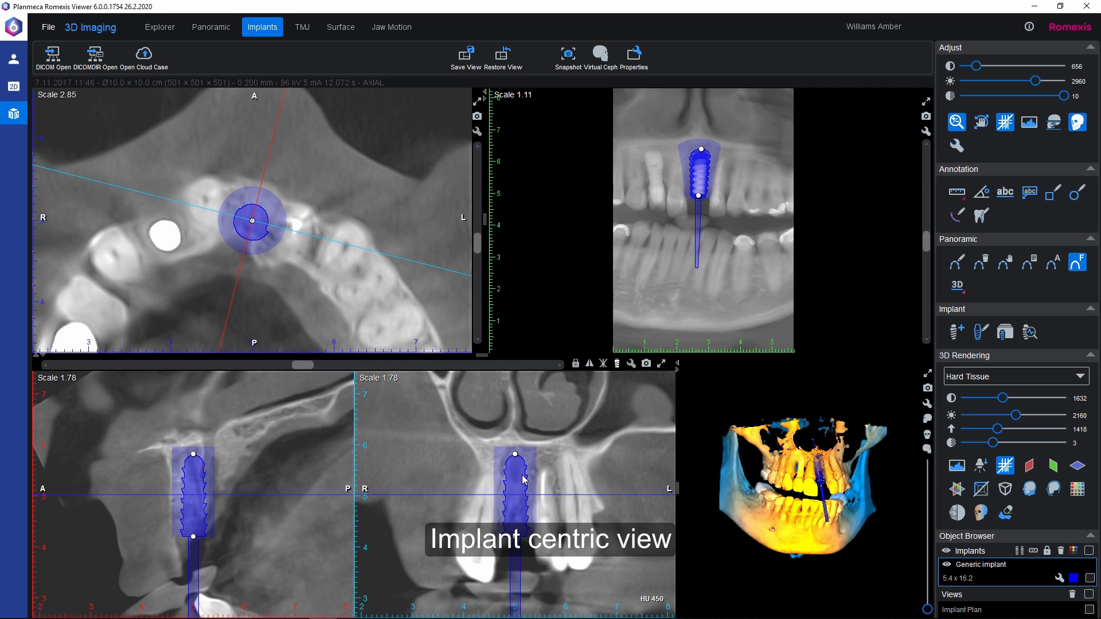
pyautogui.moveTo(193, 537); pyautogui.dragTo(189, 537)
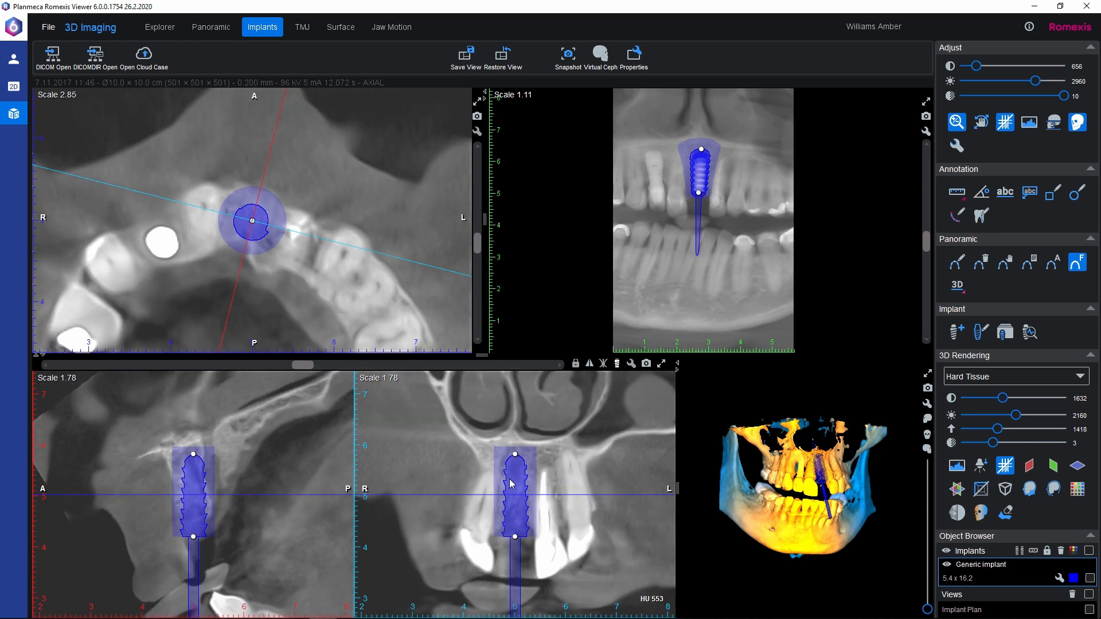
pyautogui.moveTo(509, 481); pyautogui.dragTo(510, 483)
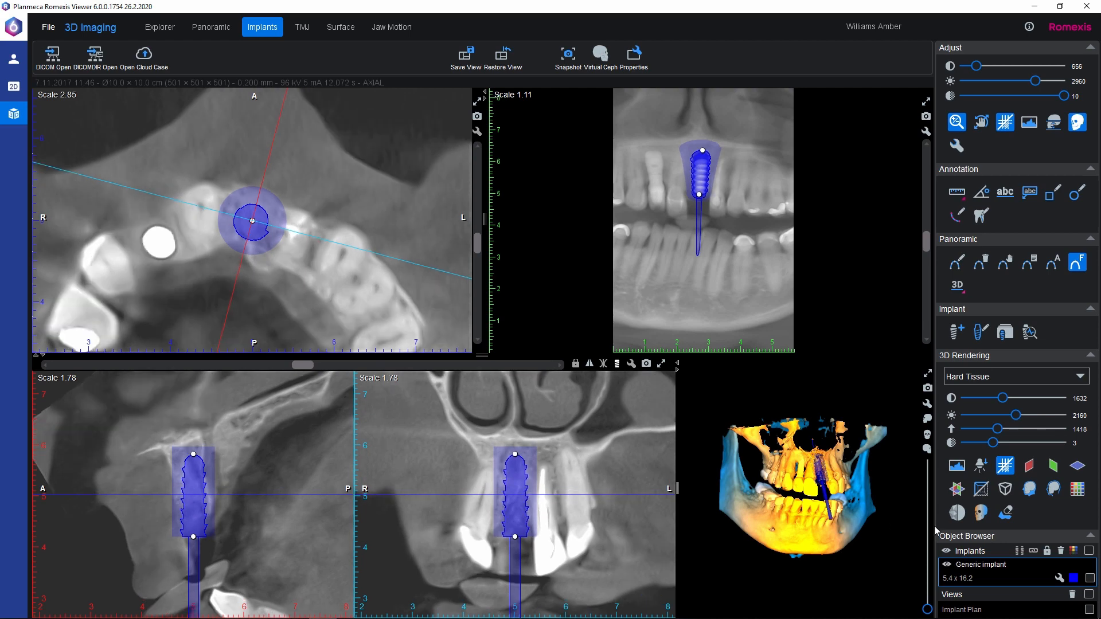